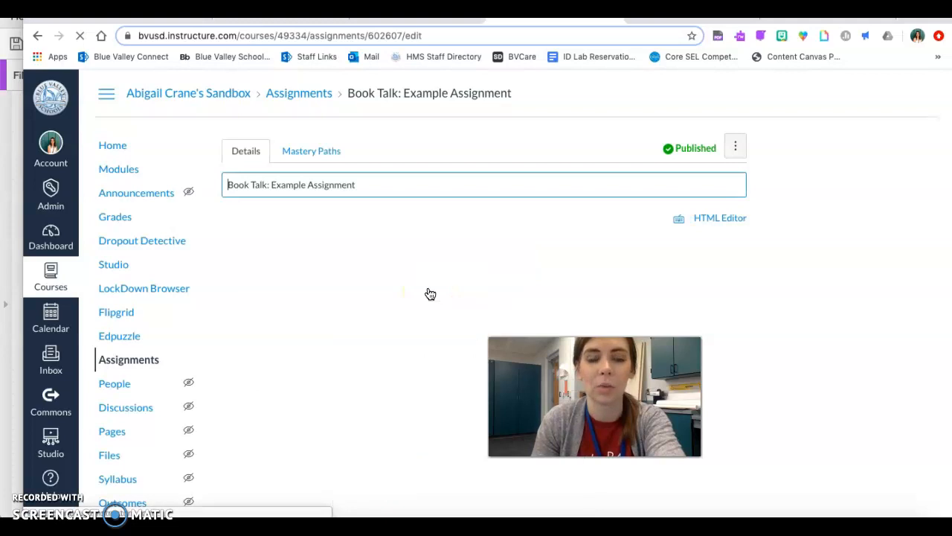
Clear all instructions and embedded content from the Book Talk: Example Assignment description
scroll(430, 294, "down", 1)
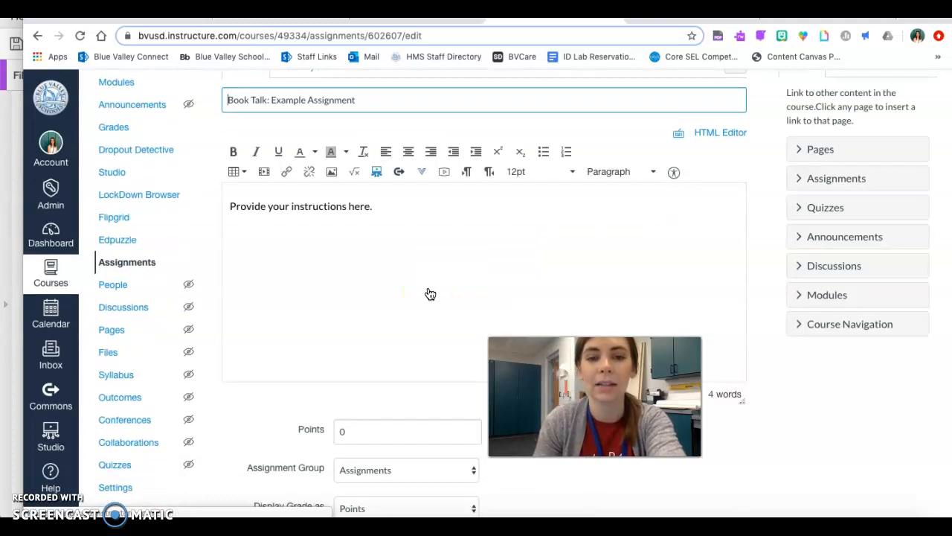
left_click(389, 202)
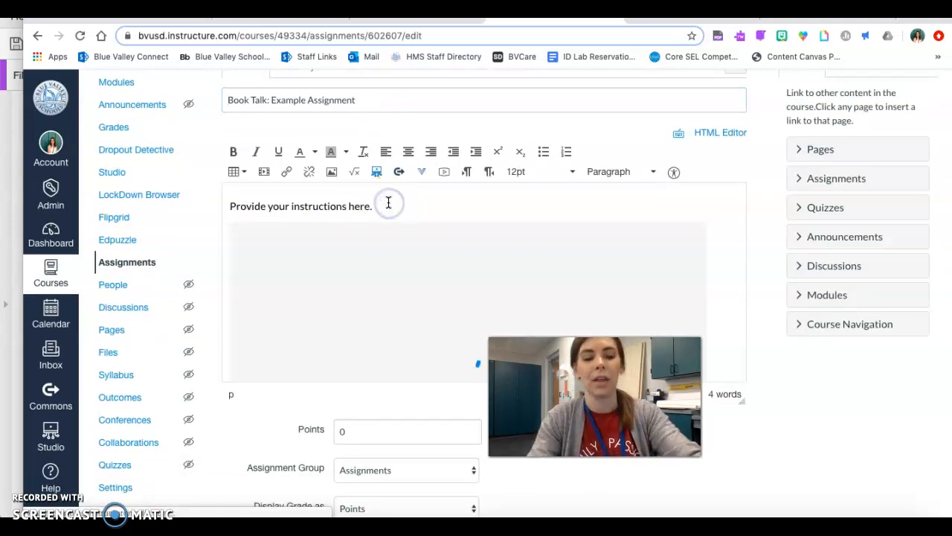
triple_click(389, 203)
key("BackSpace")
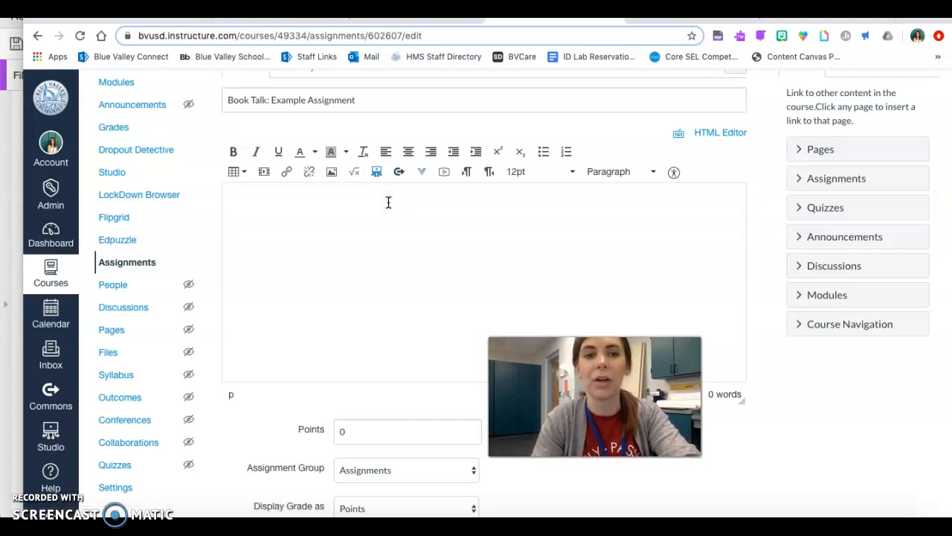
View the Studio slide in the Google Slides presentation, return to the Canvas assignment and open Studio from the description editor
left_click(415, 13)
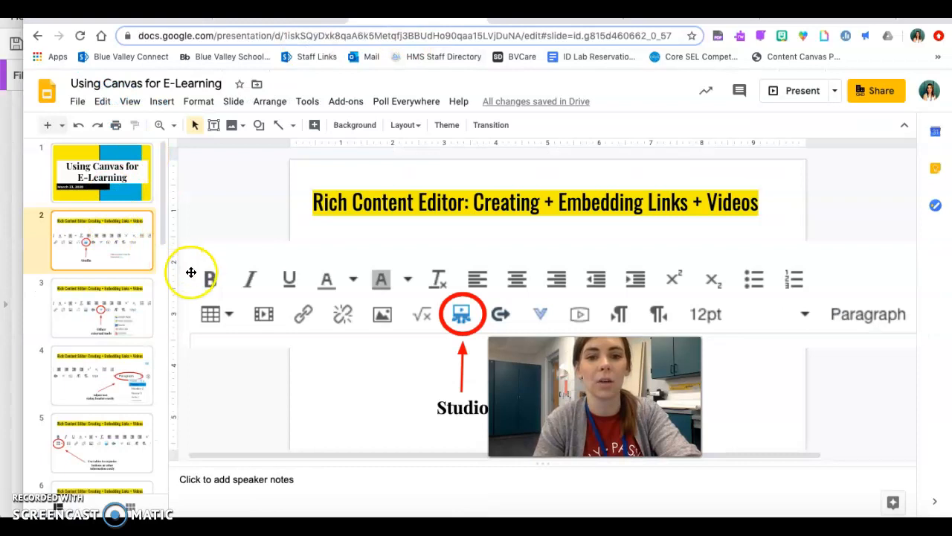
left_click(554, 13)
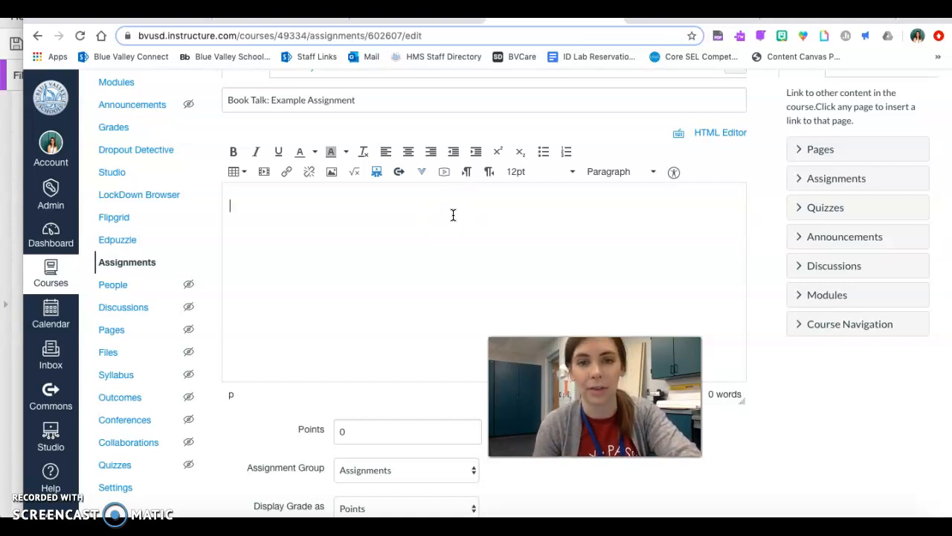
left_click(377, 176)
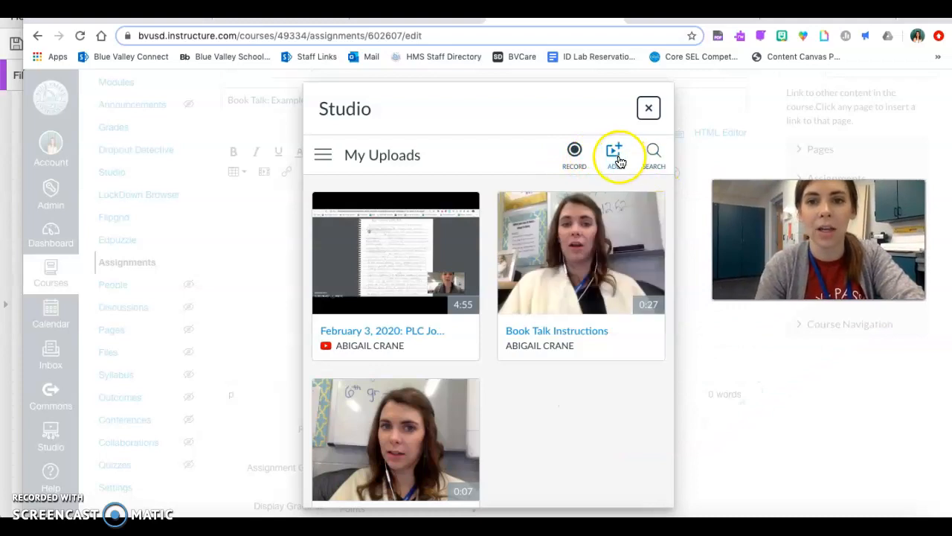
Look at Studio's search field and the Add to My Uploads options, closing each one
left_click(653, 154)
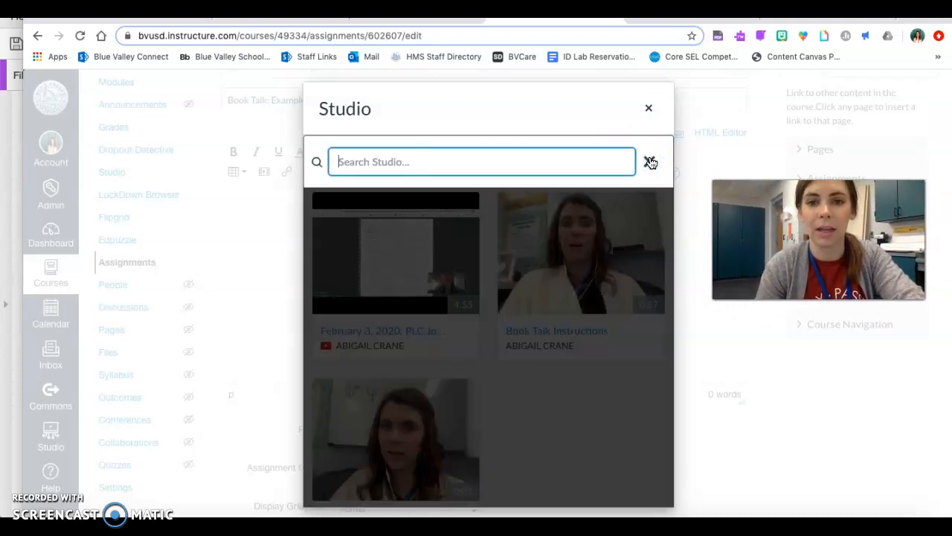
left_click(650, 162)
left_click(616, 158)
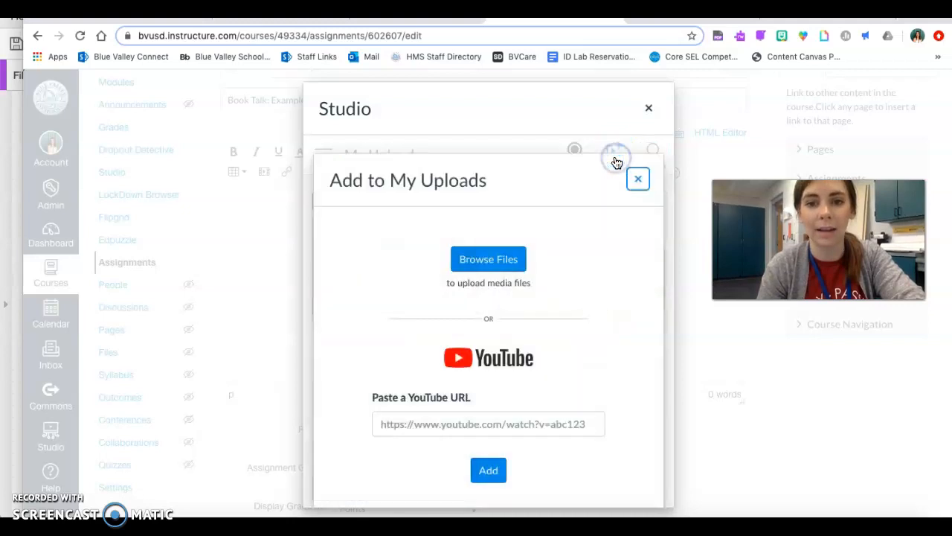
left_click(637, 183)
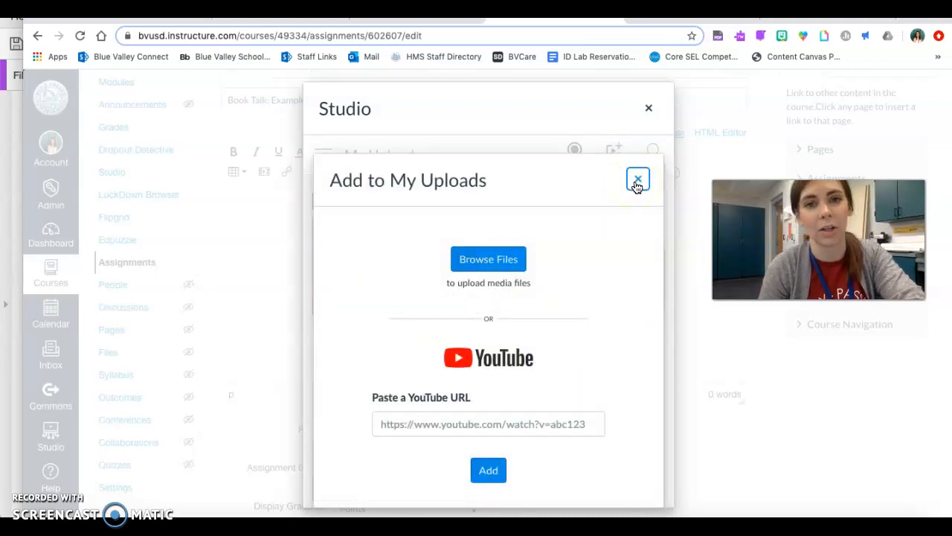
left_click(637, 184)
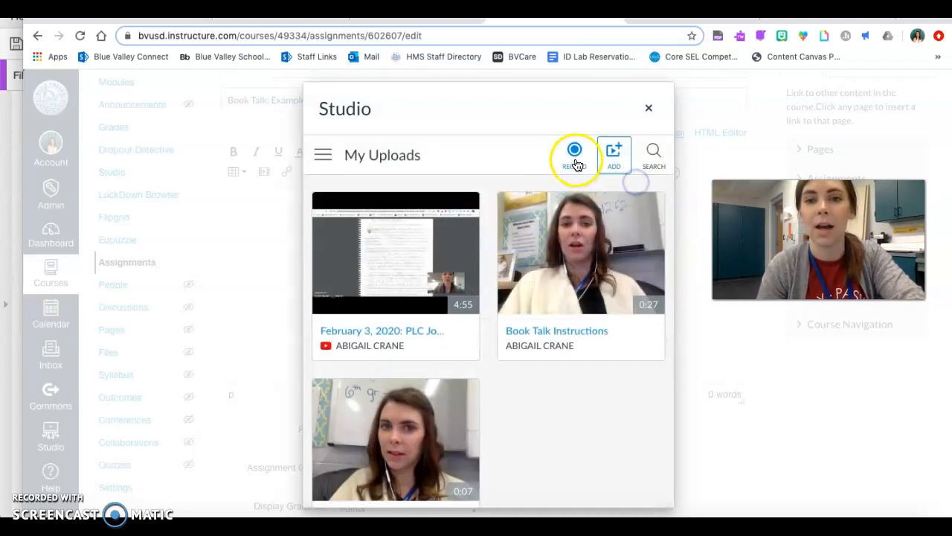
Record a webcam capture of about 5 seconds in Studio and finish the recording
left_click(574, 152)
left_click(587, 195)
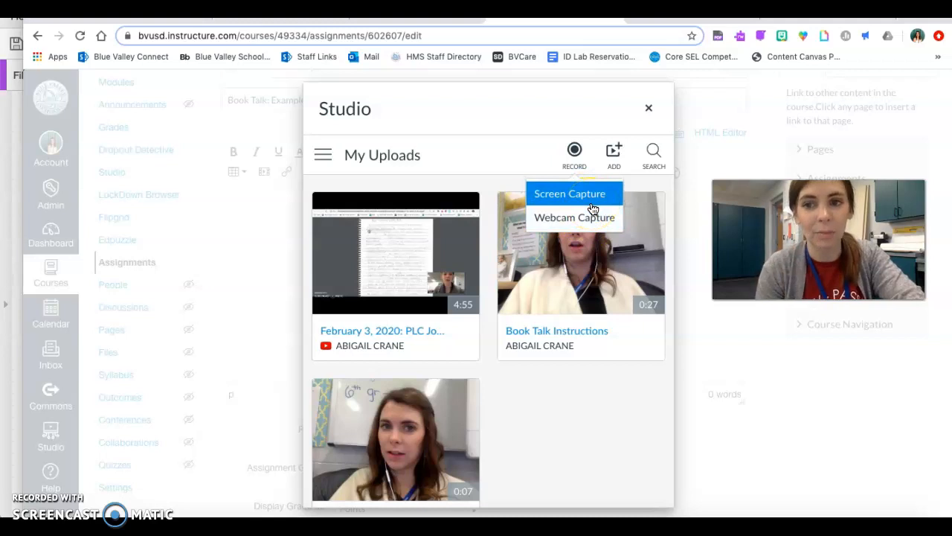
left_click(594, 197)
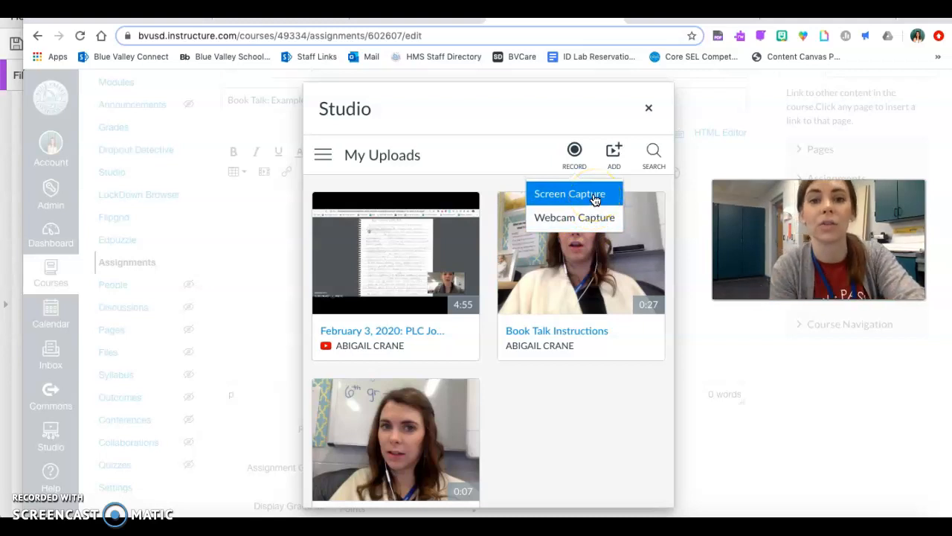
left_click(591, 221)
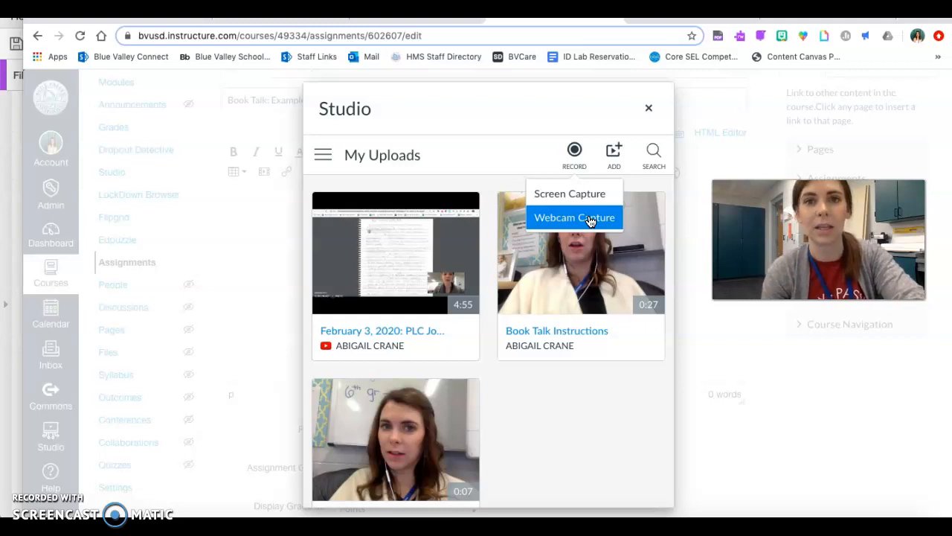
left_click(590, 218)
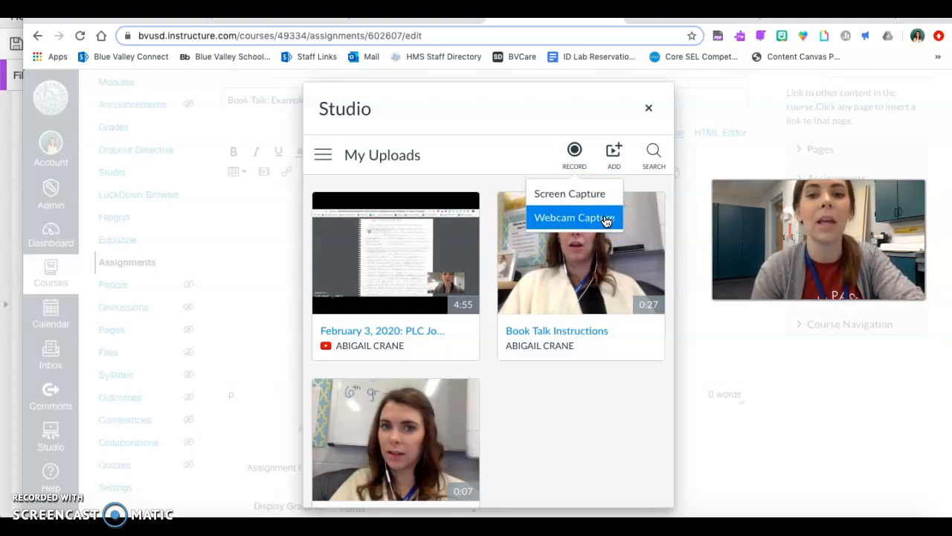
left_click(595, 223)
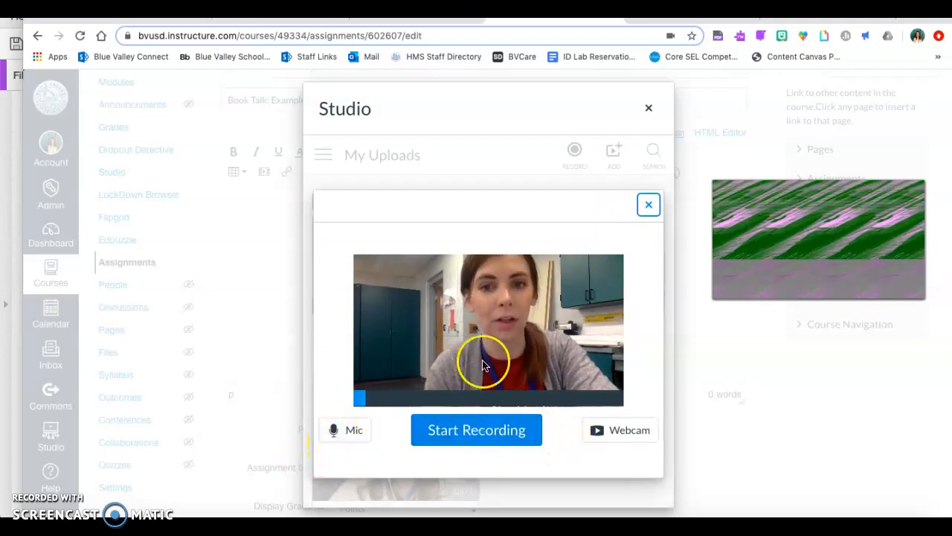
left_click(452, 429)
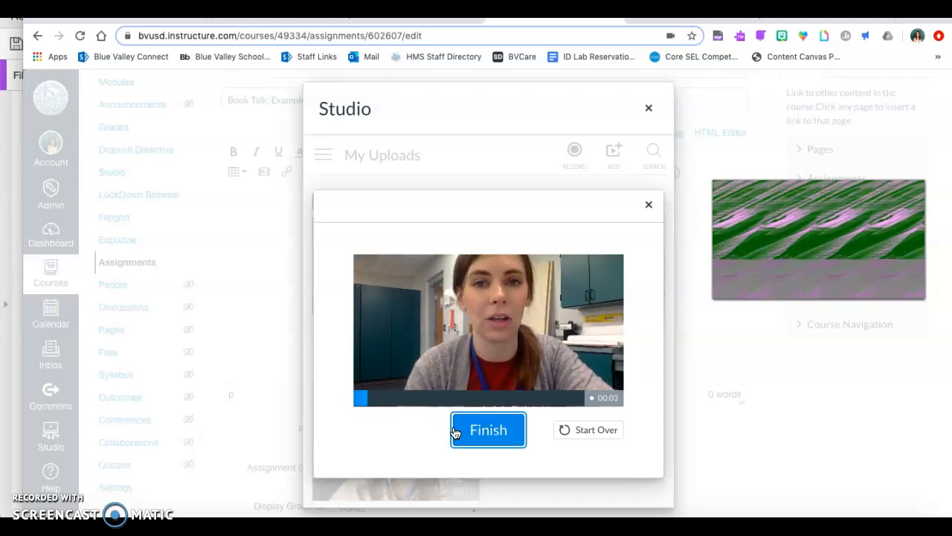
left_click(480, 438)
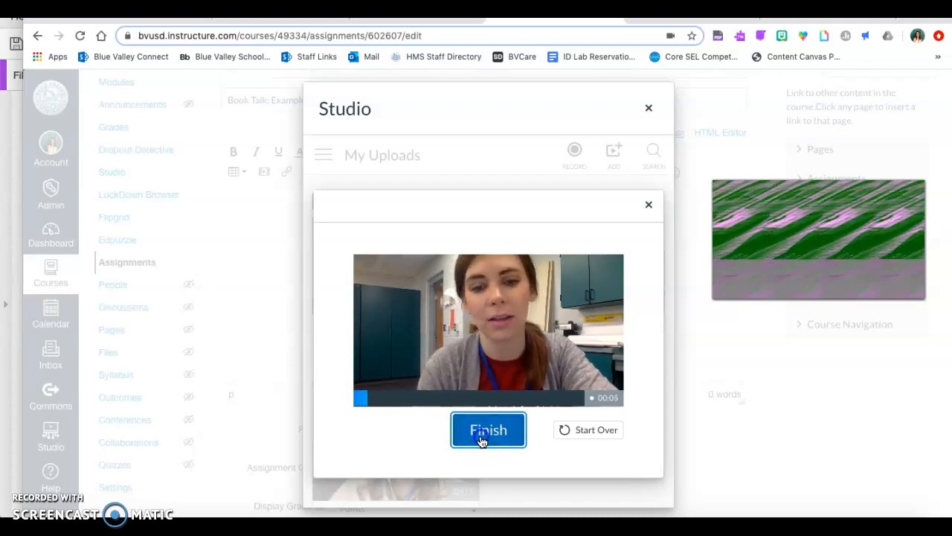
Discard the webcam recording and close the recorder
left_click(587, 430)
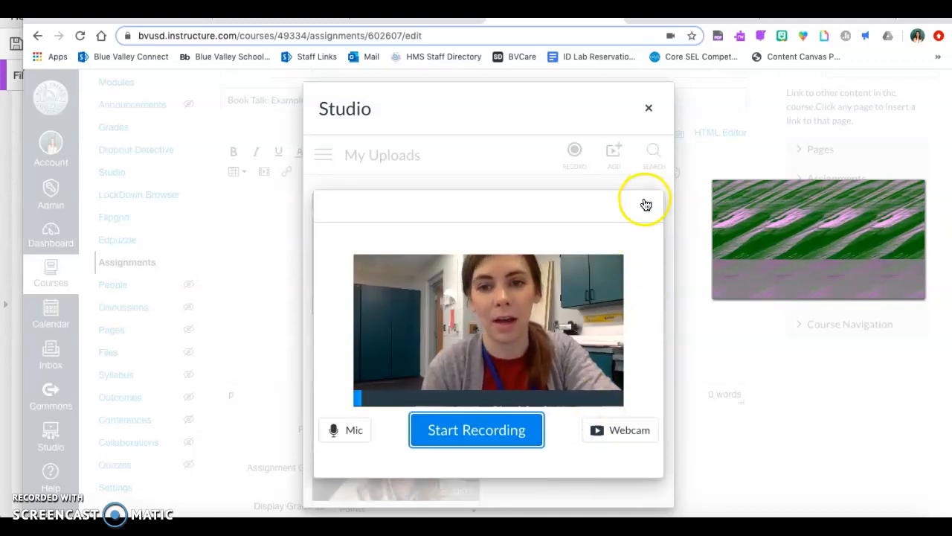
left_click(646, 205)
left_click(649, 109)
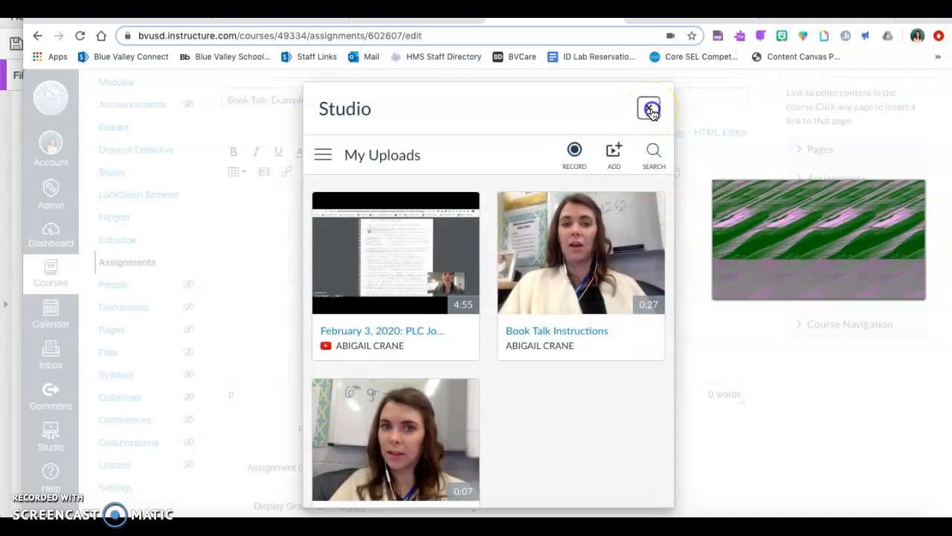
Embed the Book Talk Instructions video from Studio in the assignment description with comments and the download option off
left_click(563, 124)
left_click(537, 277)
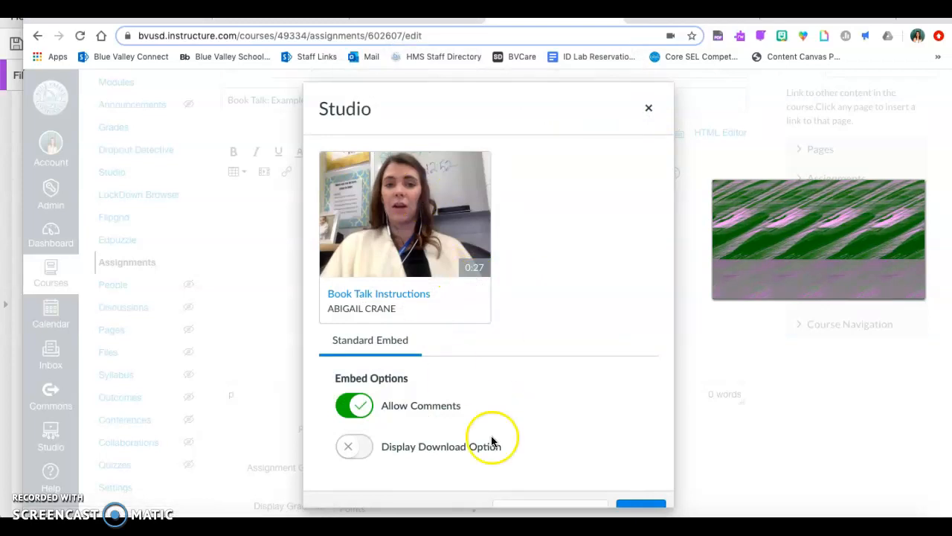
scroll(538, 424, "down", 1)
left_click(356, 406)
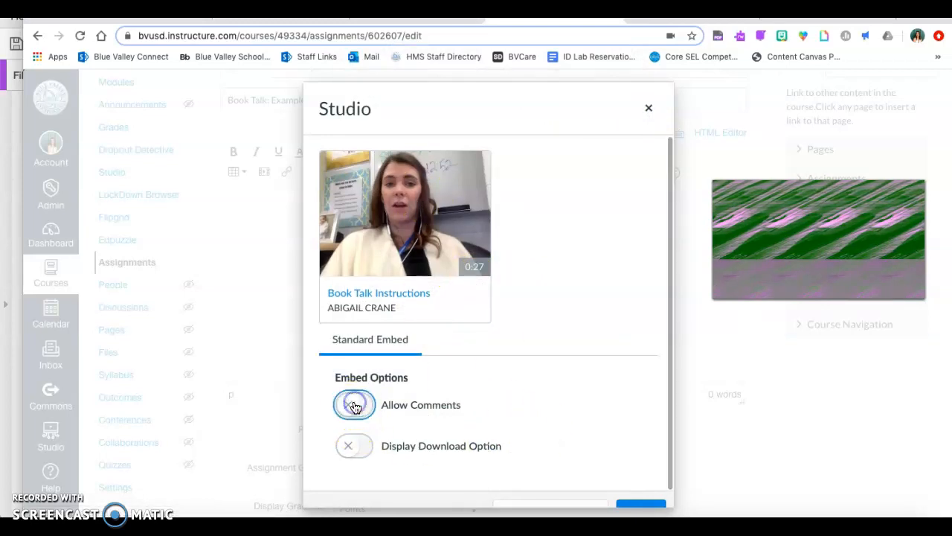
left_click(357, 447)
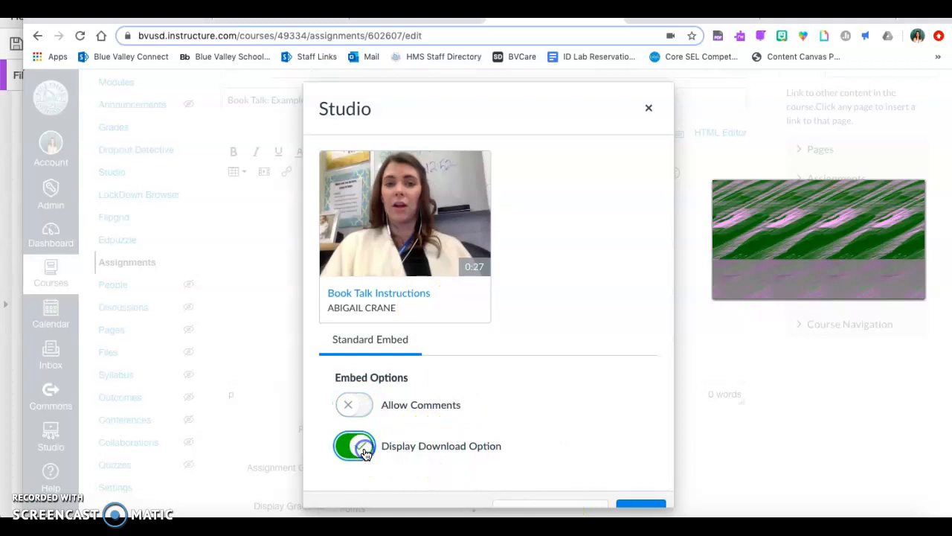
left_click(365, 454)
left_click(614, 505)
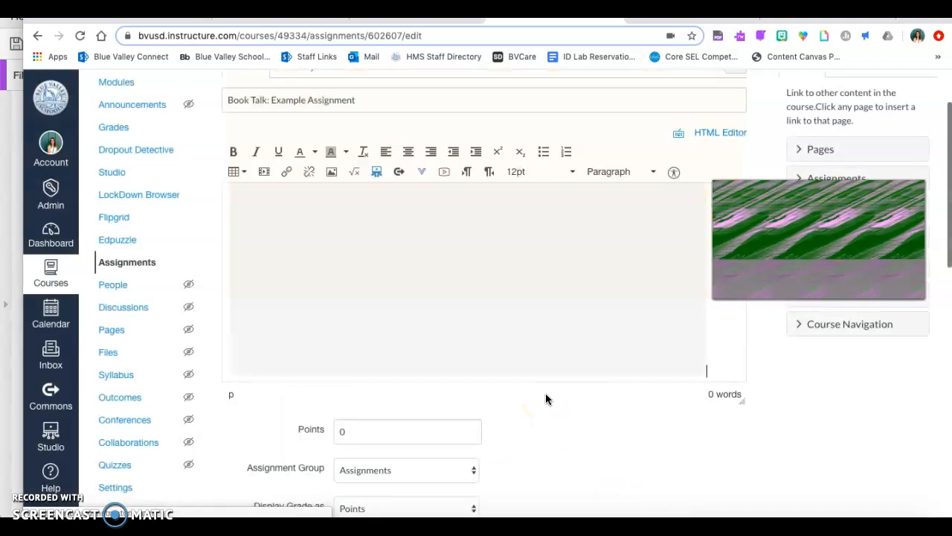
Play a few seconds of the embedded Book Talk Instructions video in the description and pause it
left_click(497, 339)
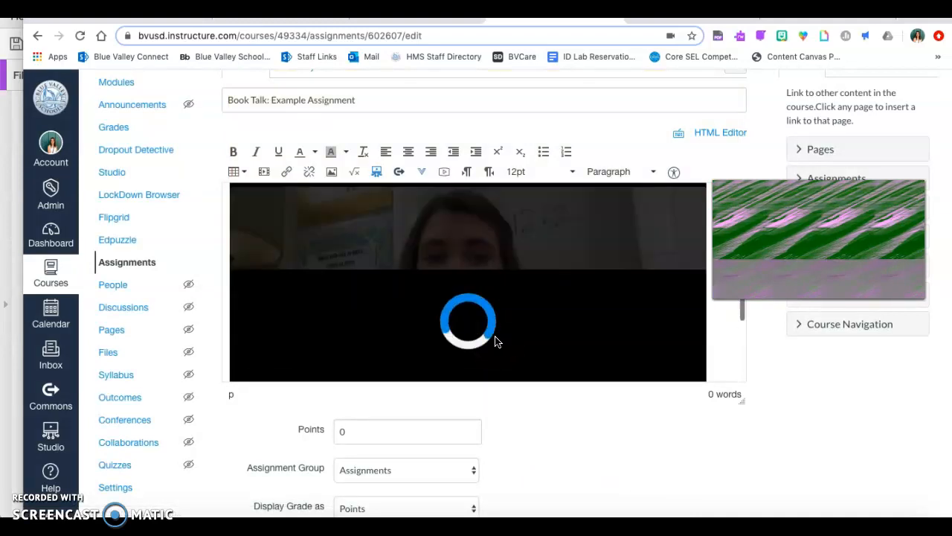
left_click(488, 295)
scroll(485, 294, "down", 2)
left_click(265, 291)
scroll(262, 280, "up", 4)
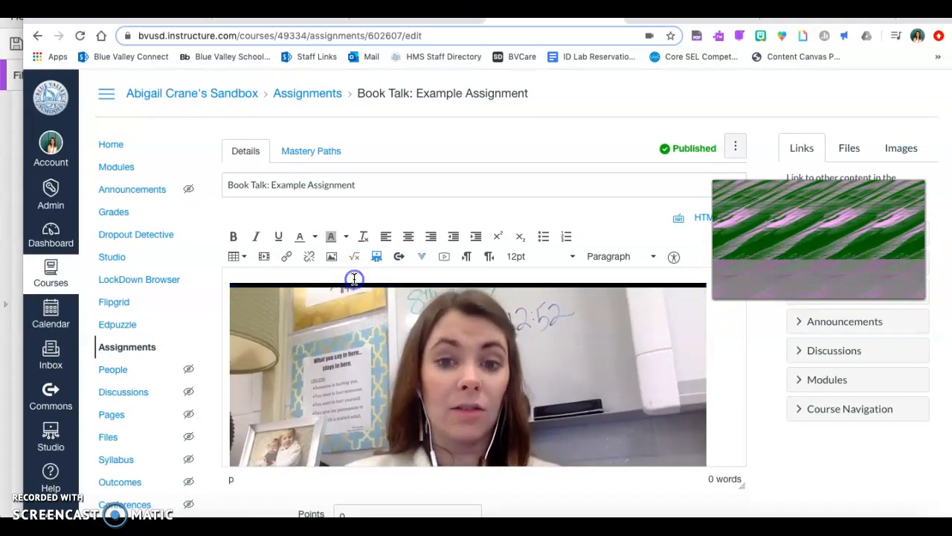
scroll(354, 278, "down", 1)
left_click(257, 425)
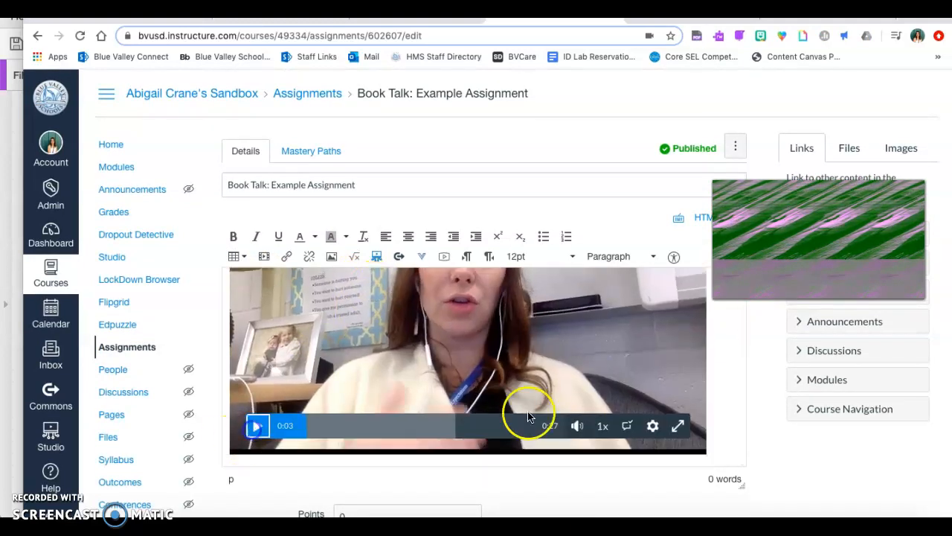
Delete the embedded Book Talk Instructions video from the assignment description
left_click(719, 447)
key("BackSpace")
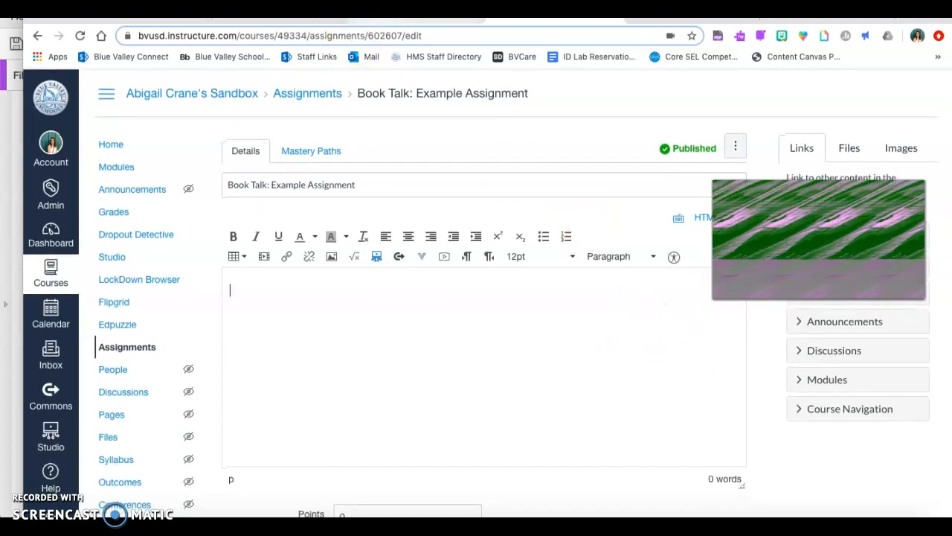
View the slide about other external tools in the Google Slides presentation and return to the Canvas assignment
left_click(418, 20)
left_click(110, 313)
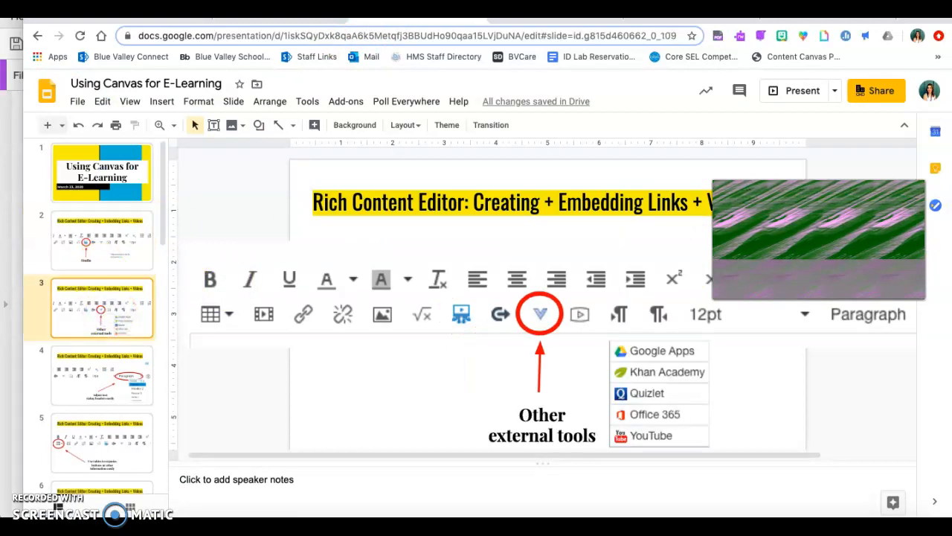
key("ctrl+Tab")
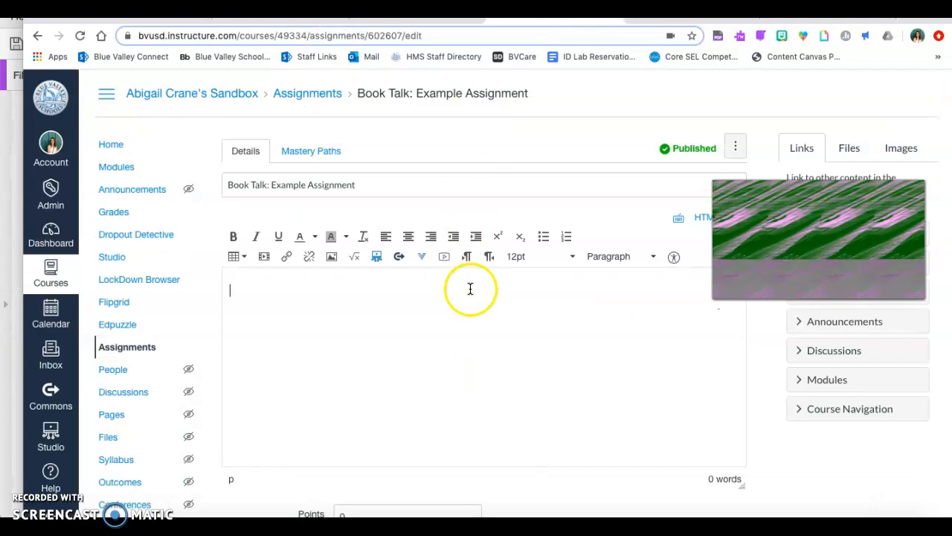
Open YouTube from the editor's additional external tools and search for "washington"
left_click(421, 255)
left_click(431, 295)
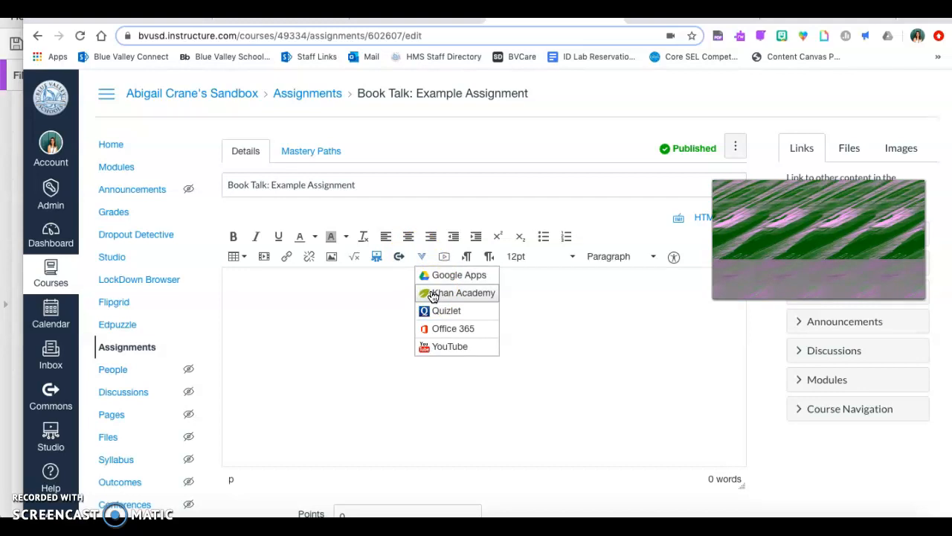
left_click(439, 315)
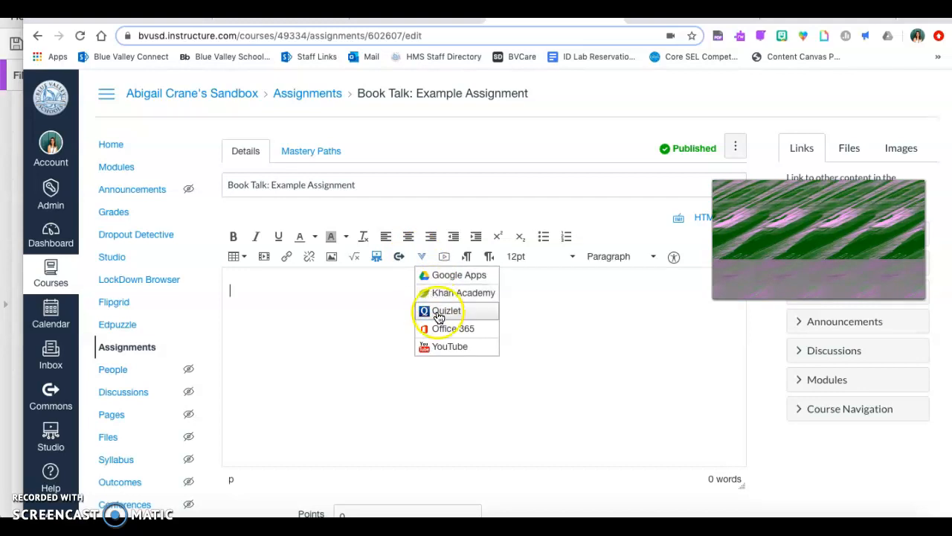
left_click(458, 346)
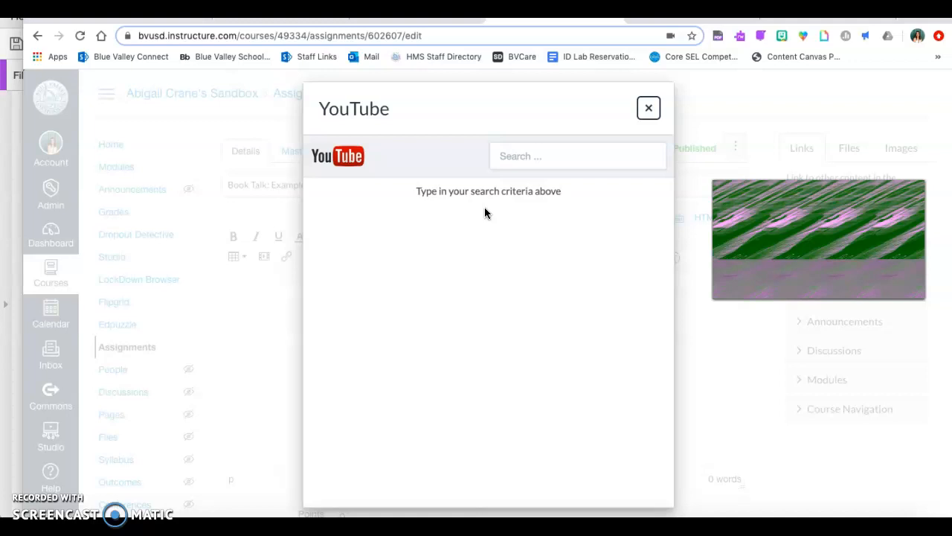
left_click(522, 162)
left_click(537, 191)
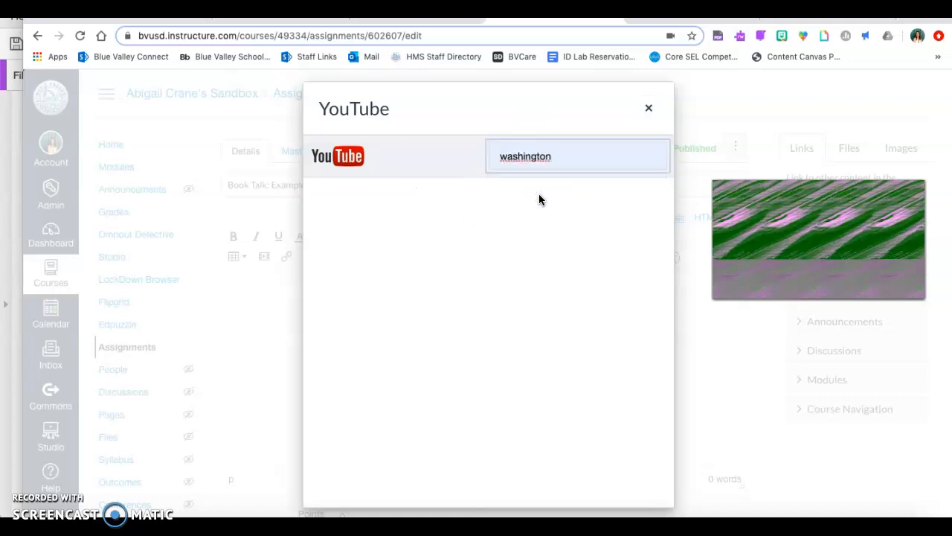
Embed the video "Washington state braces for thousands of potential coronavirus cases" in the assignment description
scroll(439, 245, "down", 8)
scroll(446, 276, "up", 10)
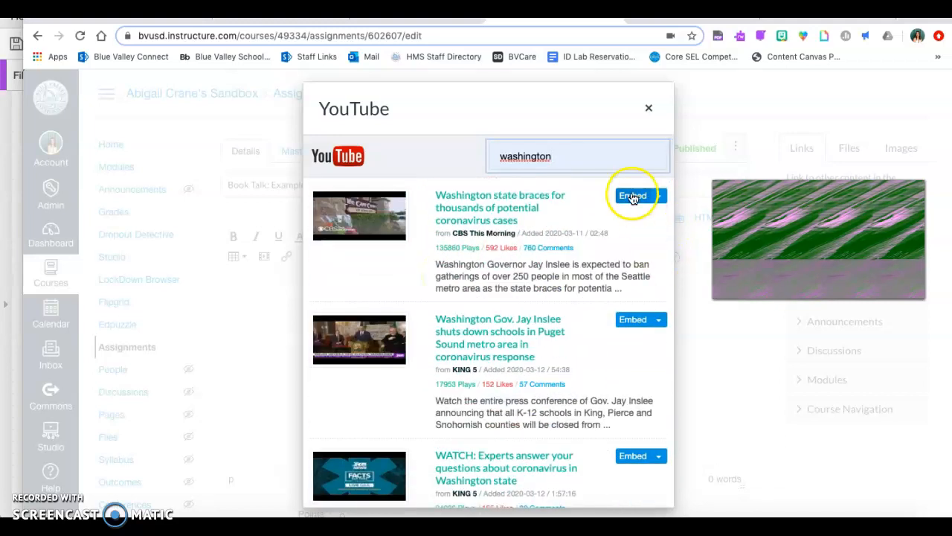
left_click(634, 195)
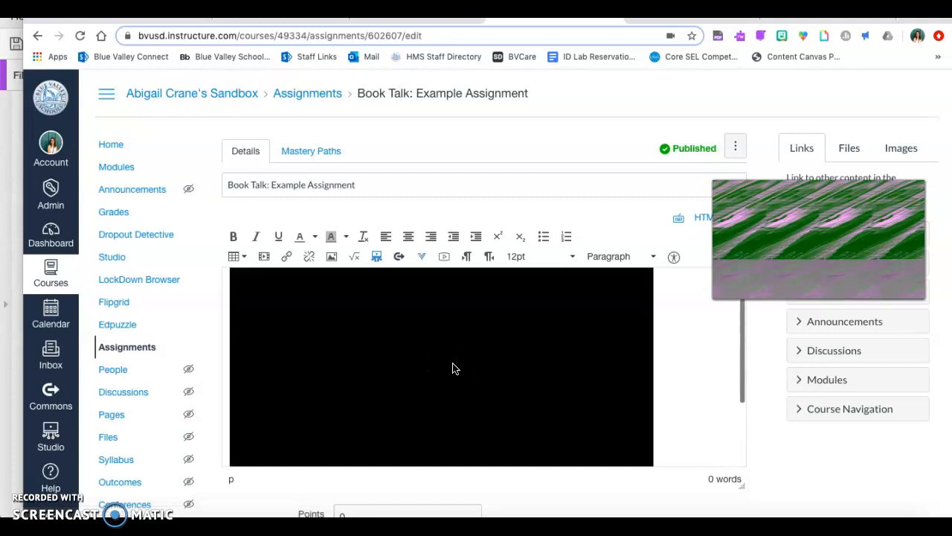
Delete the embedded "Washington state braces for thousands of potential coronavirus cases" video from the assignment description
scroll(559, 372, "down", 3)
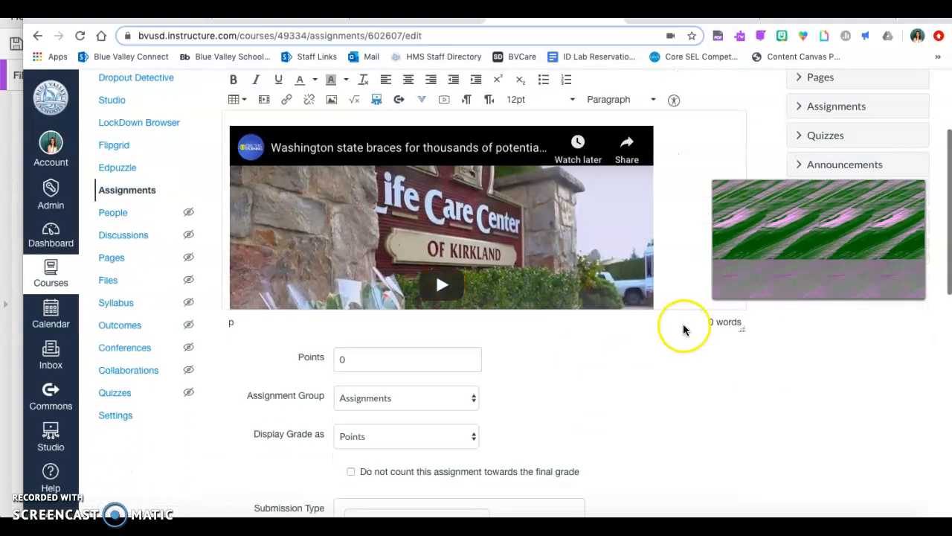
scroll(684, 328, "up", 1)
left_click(672, 317)
key("BackSpace")
left_click(614, 273)
View the slide about adjusting text sizing and headers in the Google Slides presentation and return to the Canvas assignment
left_click(417, 21)
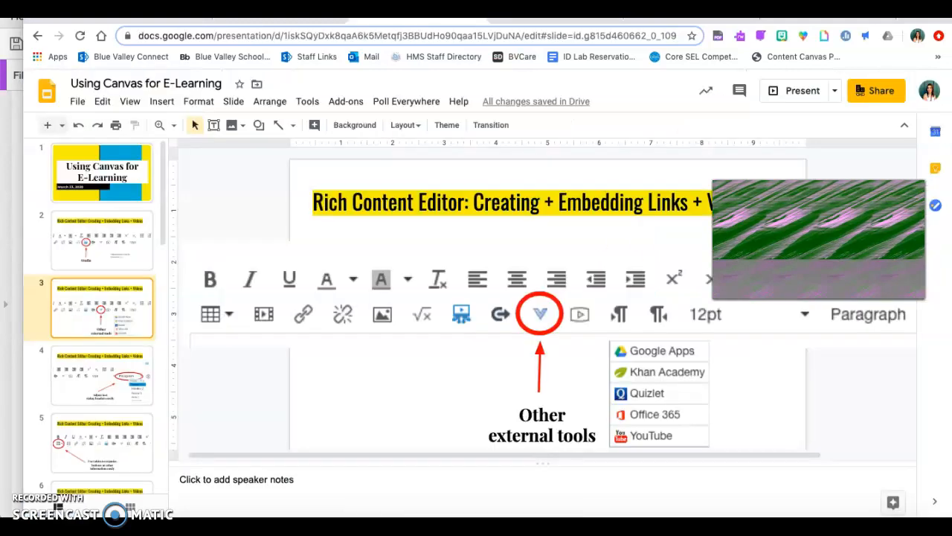
left_click(87, 387)
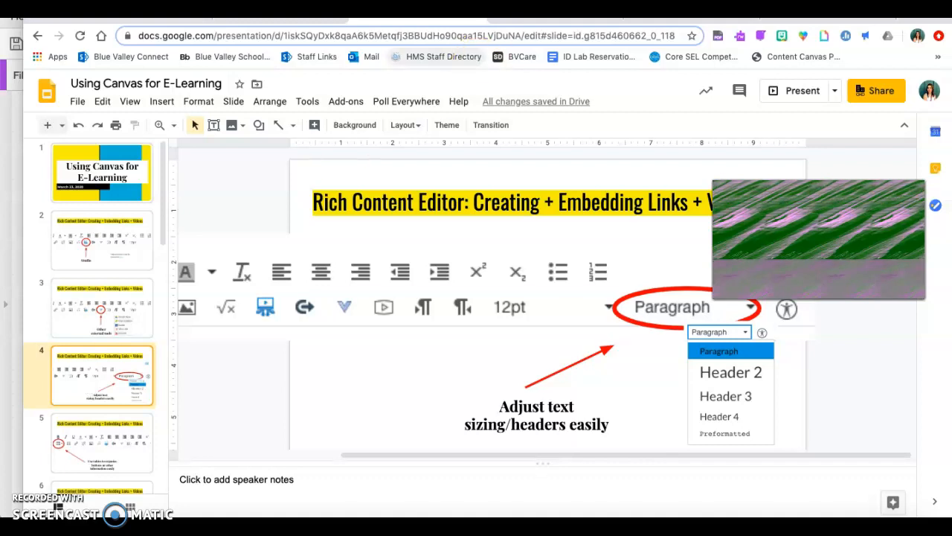
left_click(552, 20)
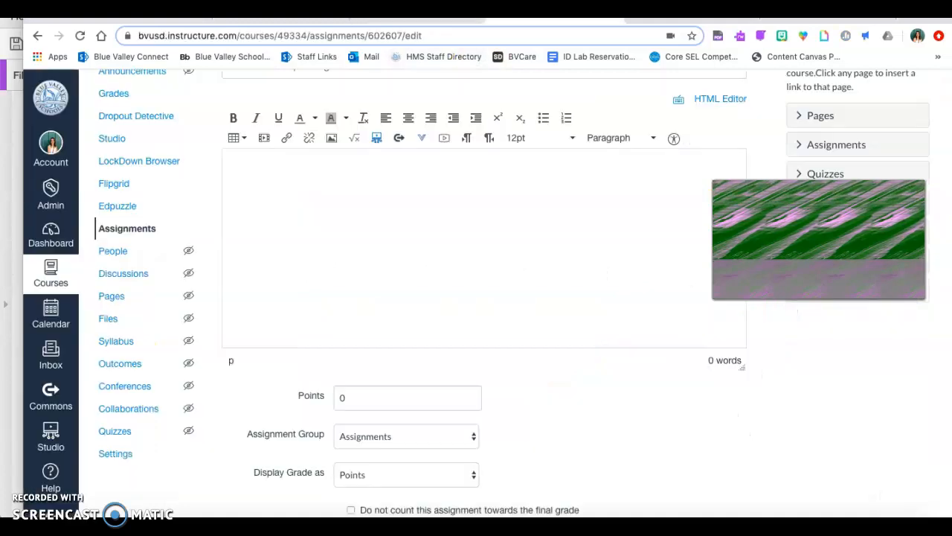
Write the Header 2 heading "Instructions for Assignments" in the description, followed by the lines "1. Type your response" and "2. Submit"
scroll(396, 226, "up", 1)
left_click(631, 182)
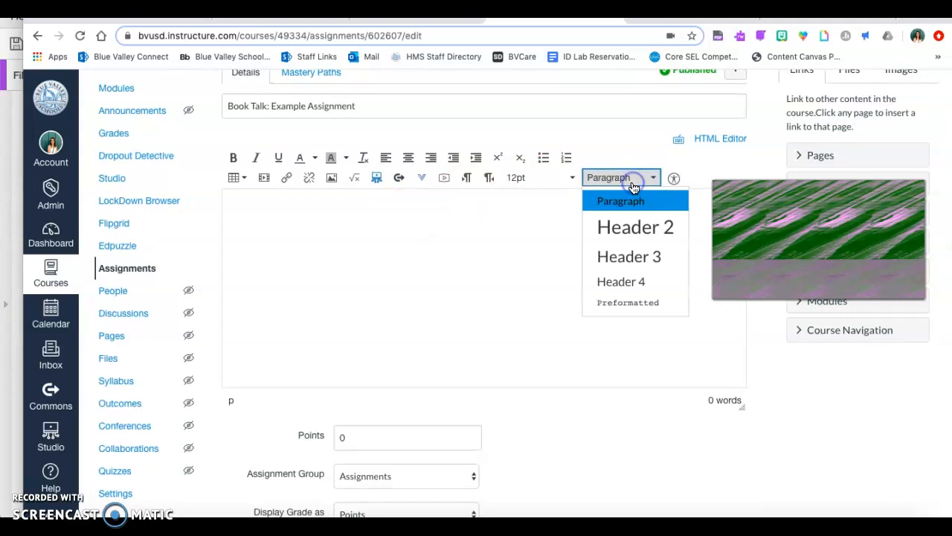
left_click(642, 233)
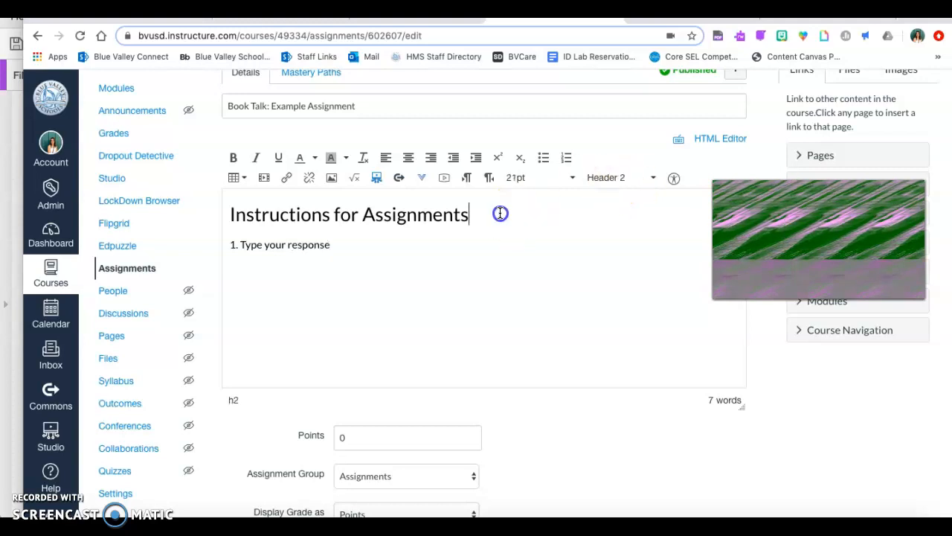
left_click_drag(497, 213, 151, 211)
left_click(324, 221)
left_click(362, 258)
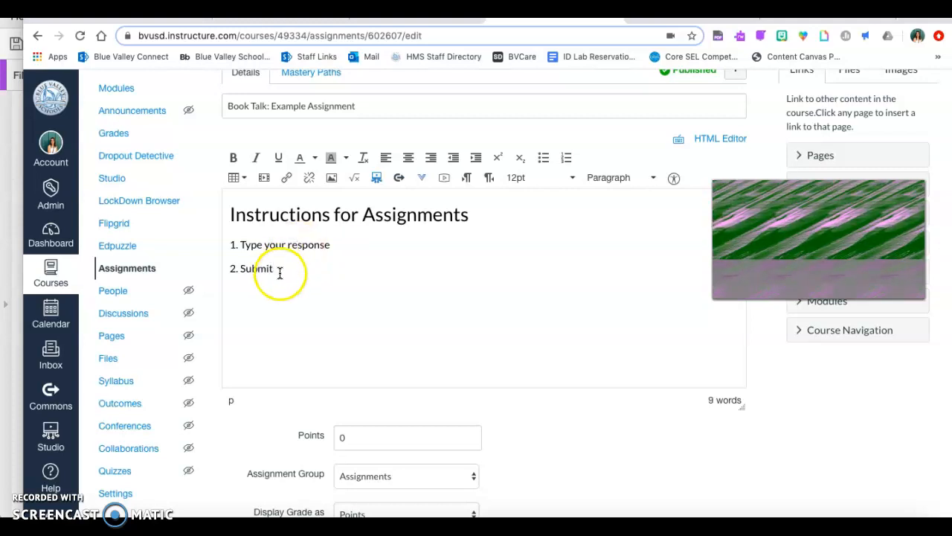
Try the Header 4, Header 3, Preformatted and Header 2 styles on the two numbered lines and remove the blank line between them
left_click_drag(277, 271, 211, 240)
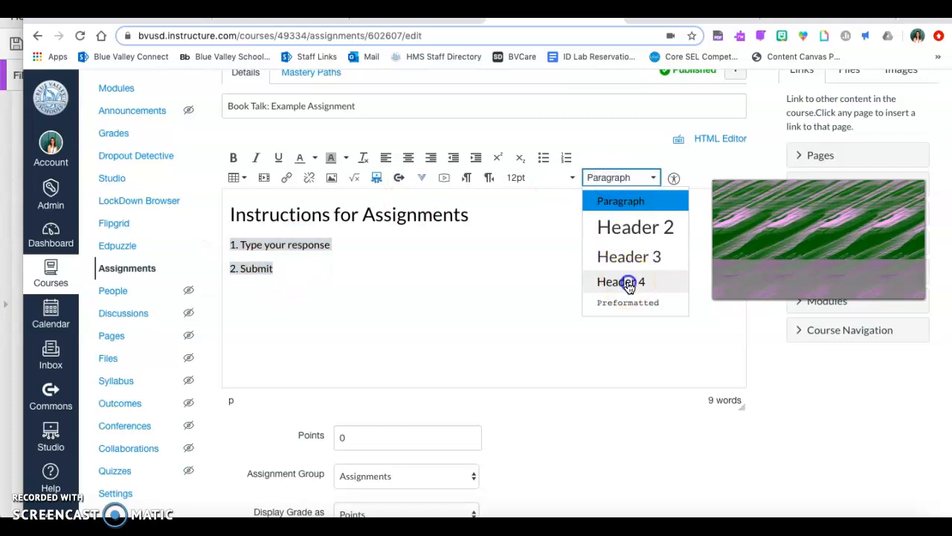
left_click(631, 280)
left_click(630, 177)
left_click(629, 255)
left_click(617, 177)
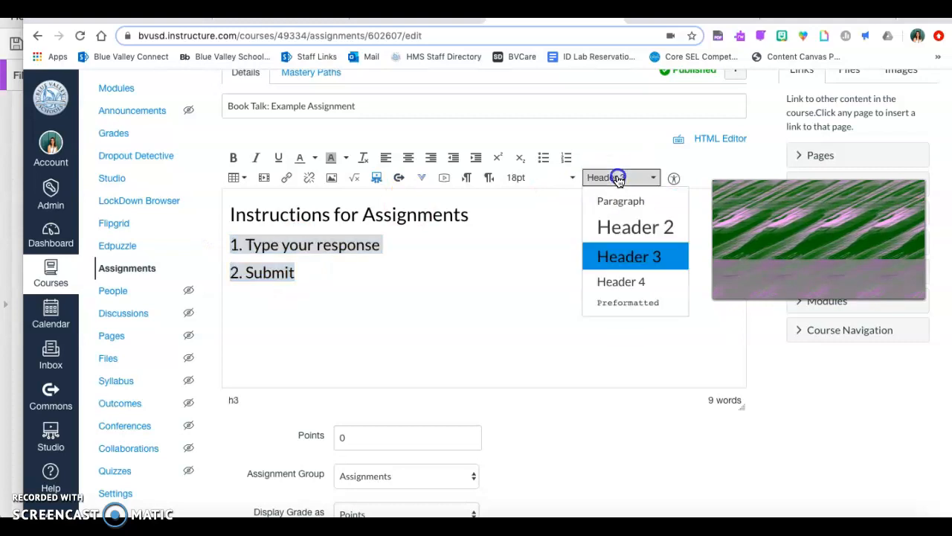
left_click(632, 308)
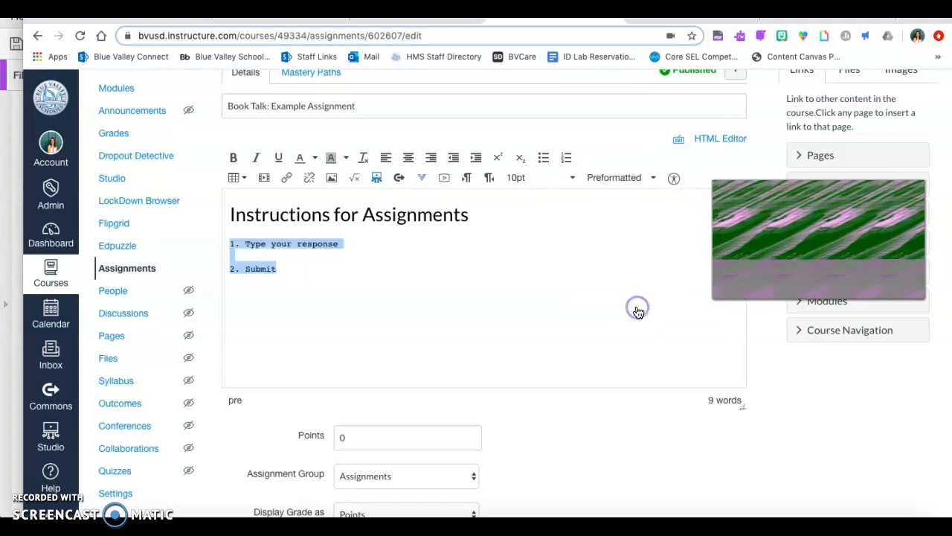
left_click(615, 177)
left_click(628, 222)
left_click(607, 260)
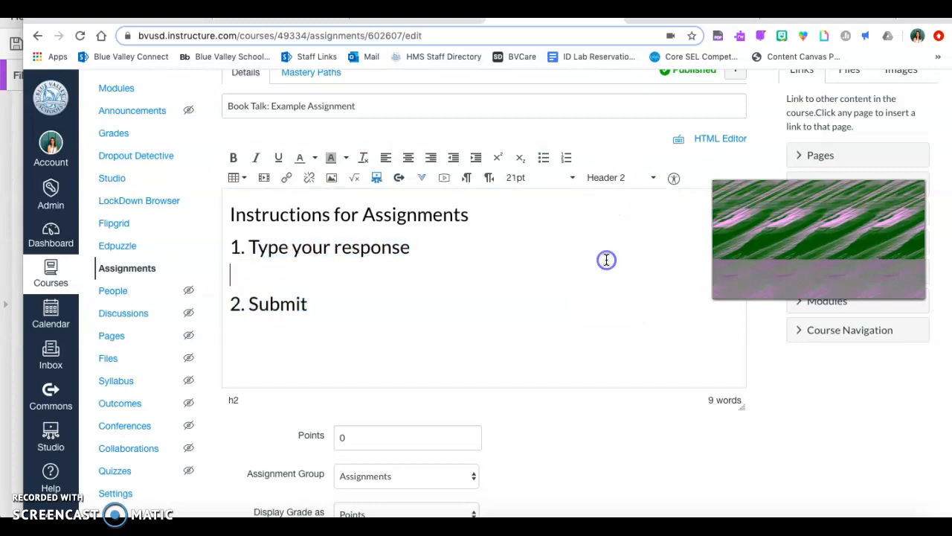
key("BackSpace")
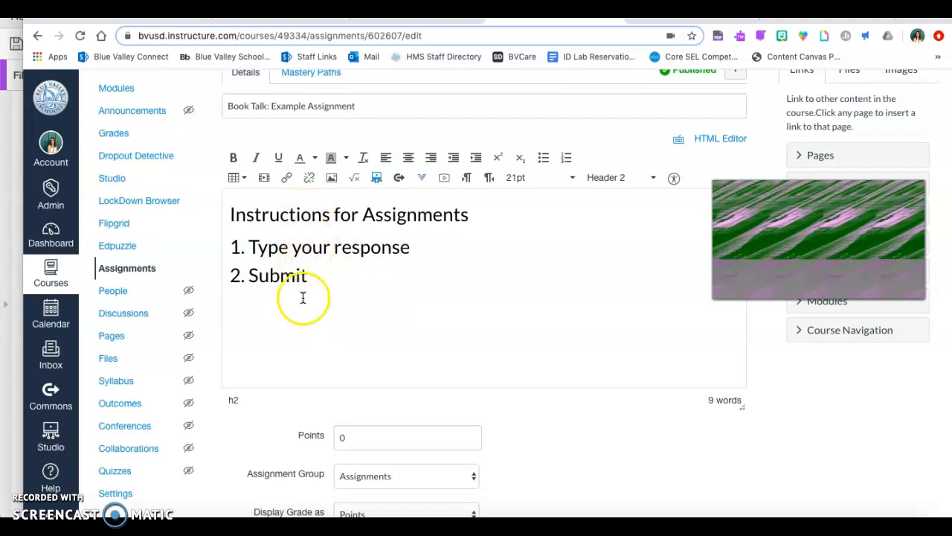
Format the two numbered instruction lines as Header 4
left_click_drag(334, 275, 230, 246)
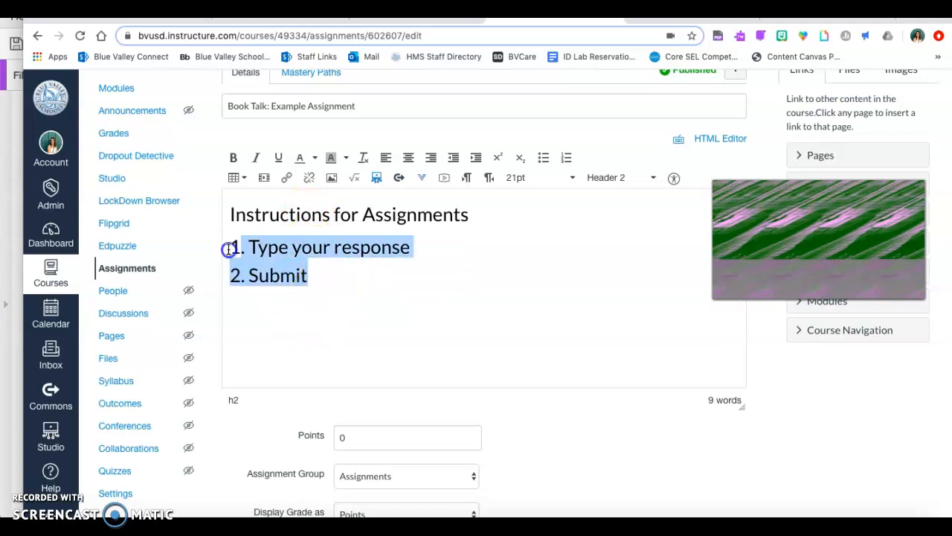
left_click(642, 173)
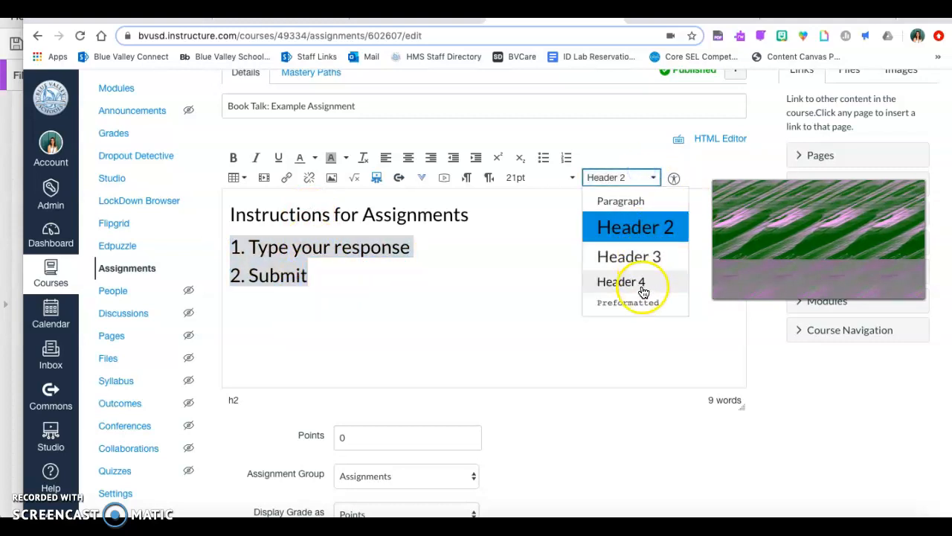
left_click(644, 286)
left_click(574, 256)
Make the "Instructions for Assignments" heading bold, underlined and italic
left_click_drag(232, 235, 210, 209)
left_click(233, 157)
left_click(300, 243)
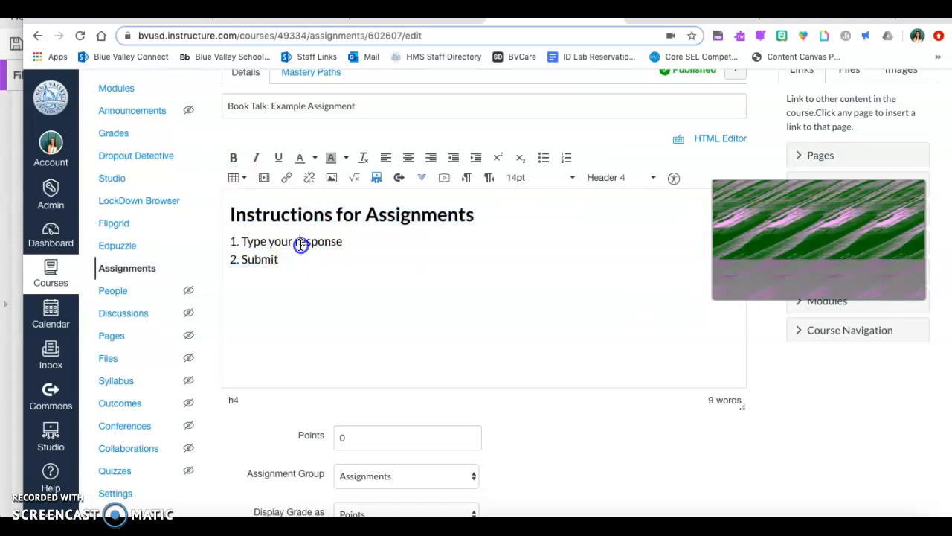
left_click(484, 219)
left_click_drag(484, 220, 211, 178)
left_click(278, 157)
left_click(256, 157)
left_click(321, 257)
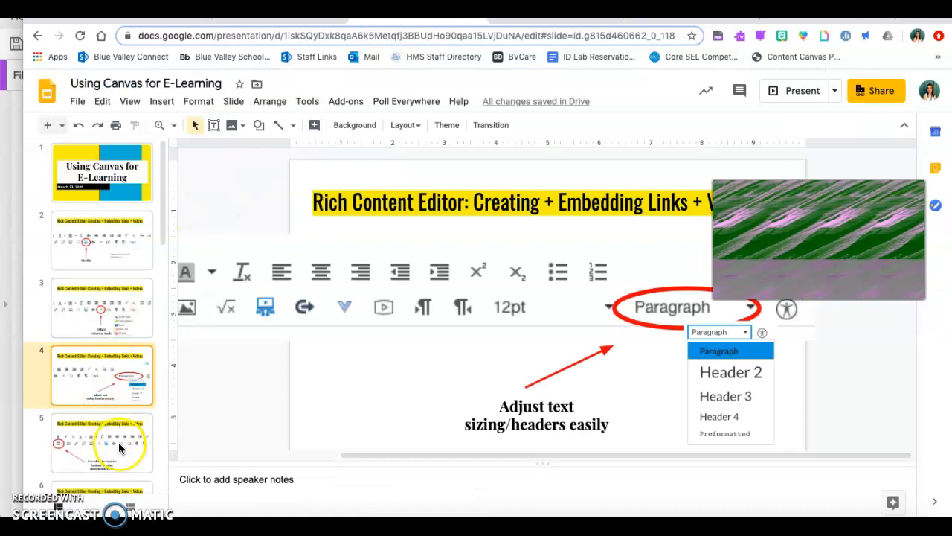
Insert a 3 x 3 table below the numbered lines in the assignment description
left_click(119, 447)
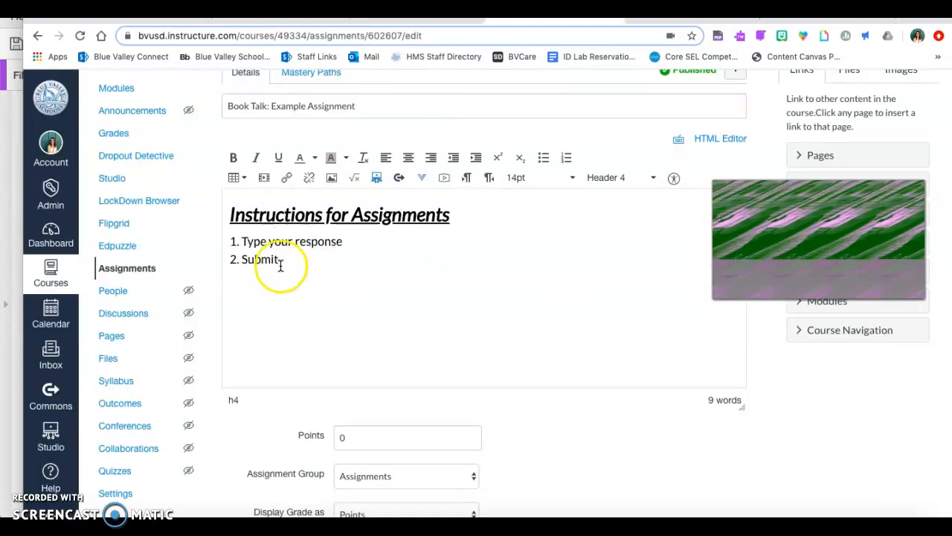
left_click(238, 177)
left_click(249, 199)
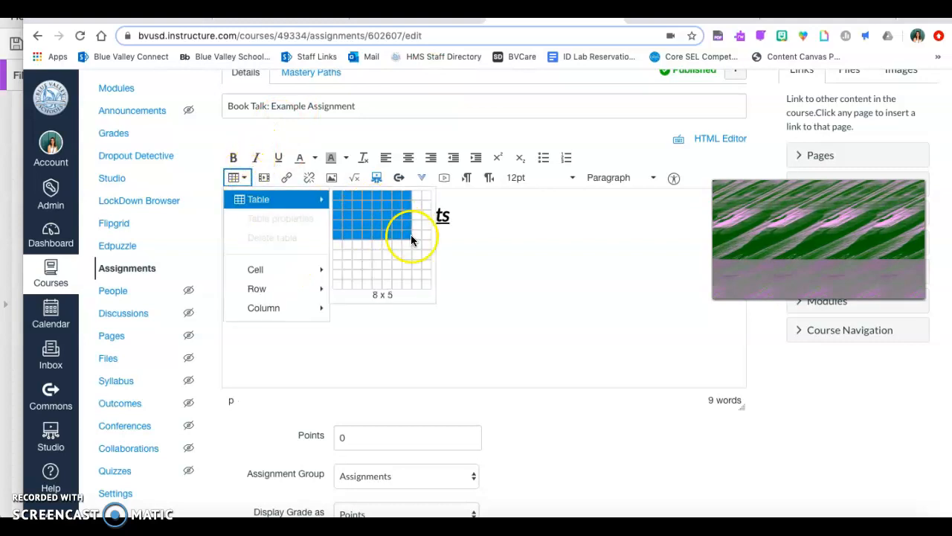
left_click(366, 211)
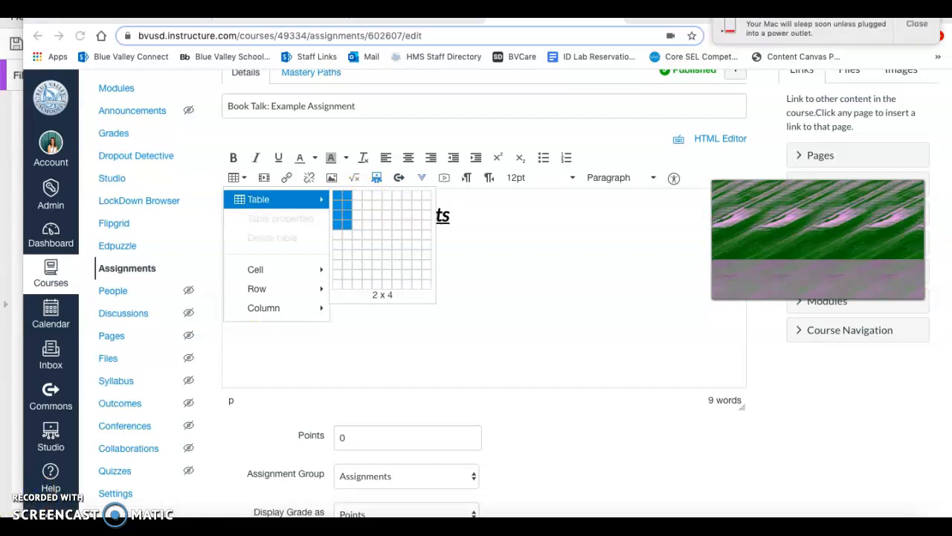
left_click(357, 212)
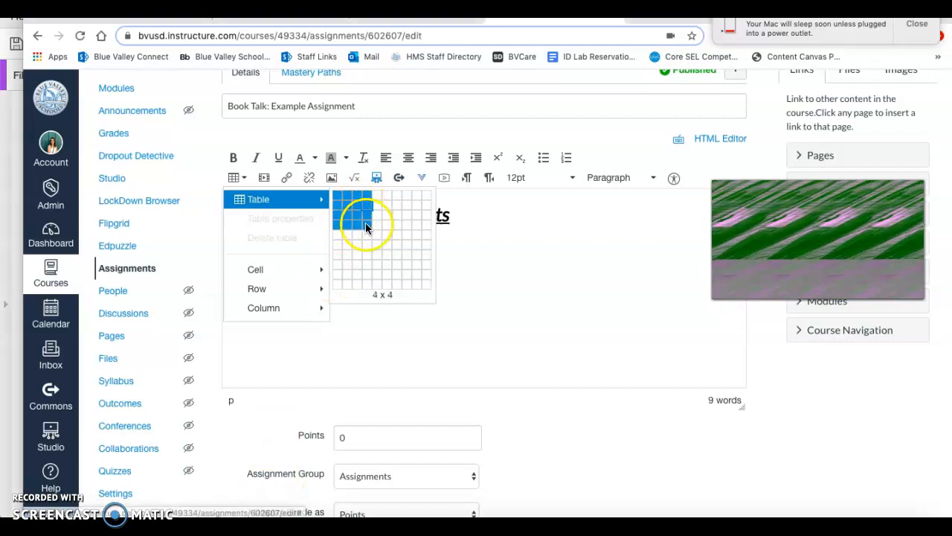
left_click(355, 215)
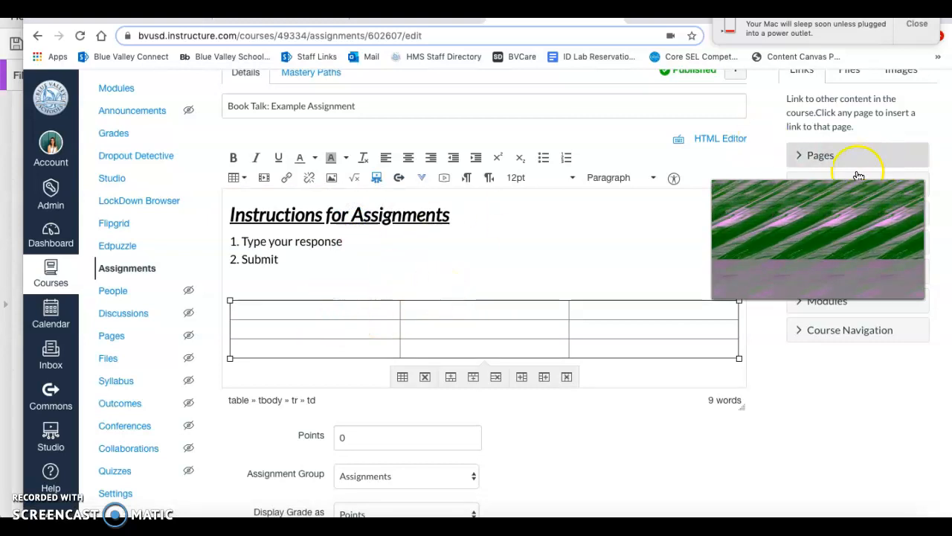
Embed the course image science-clip-art-graphic-1.jpg in the table's first cell
scroll(862, 332, "up", 2)
left_click(899, 139)
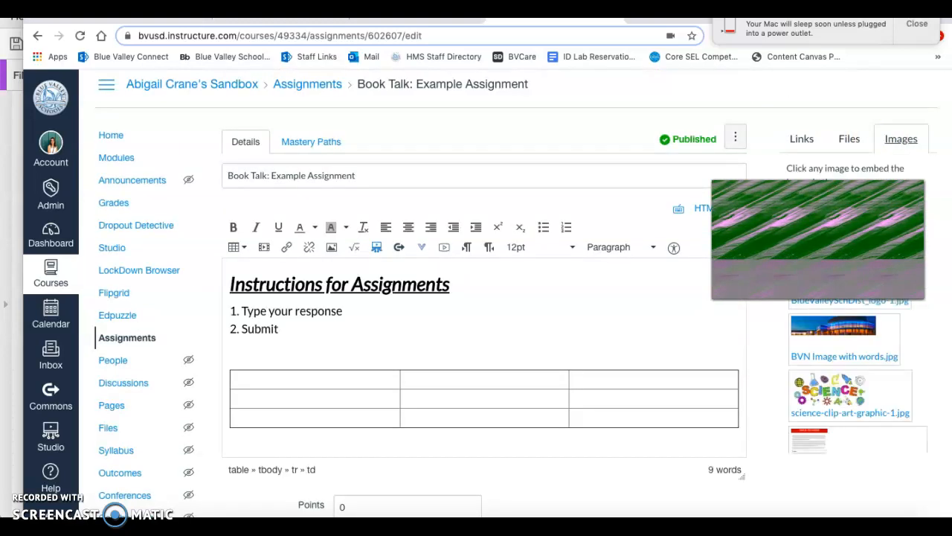
scroll(830, 346, "down", 1)
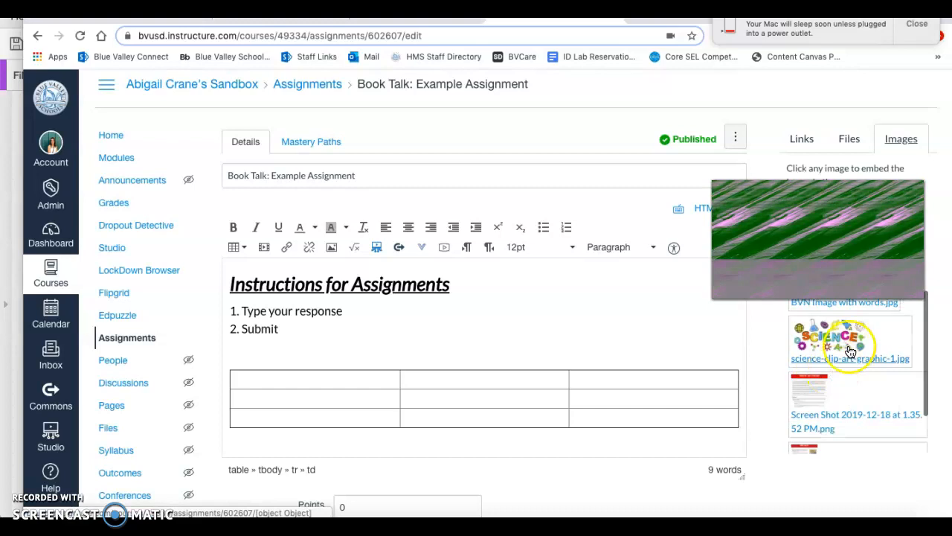
left_click(839, 363)
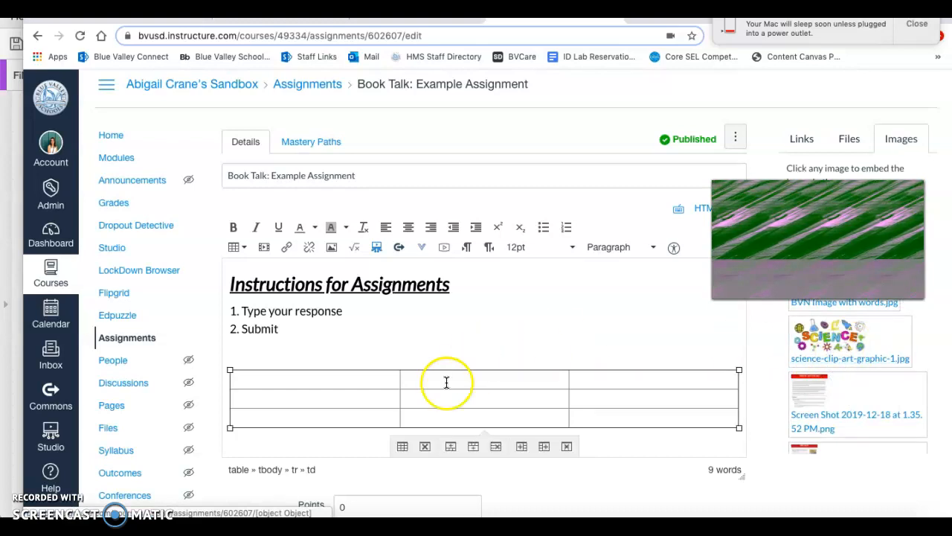
scroll(353, 389, "down", 1)
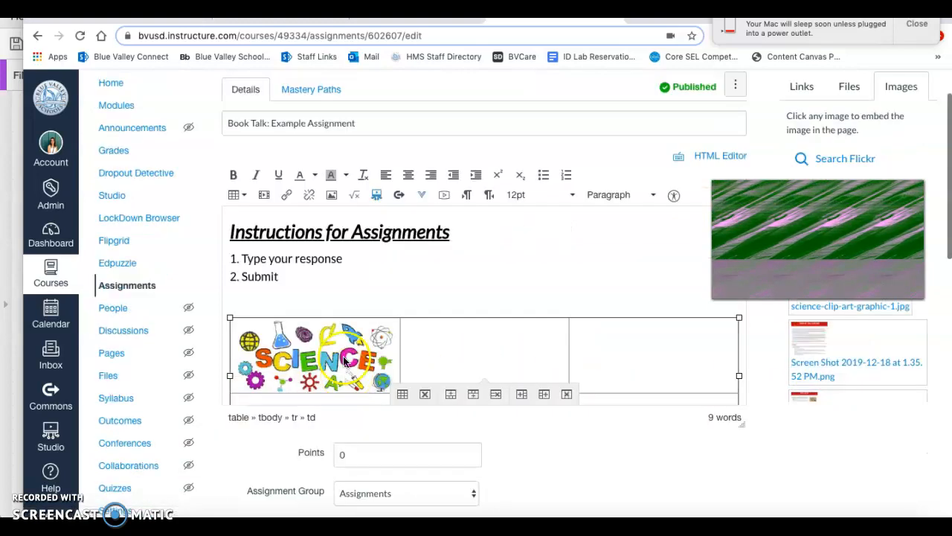
View the website link dialog for the science image in the table and close it without adding a link
left_click(344, 358)
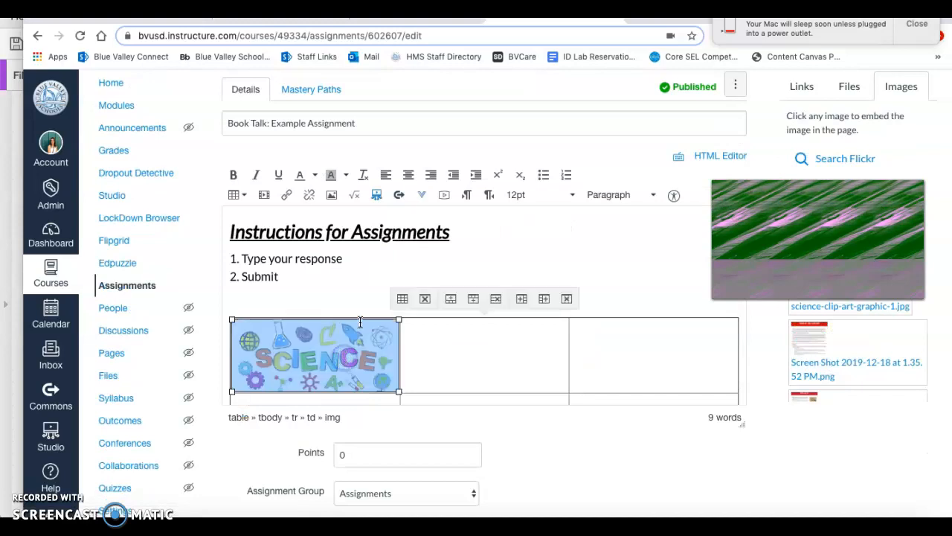
left_click(285, 201)
left_click(423, 334)
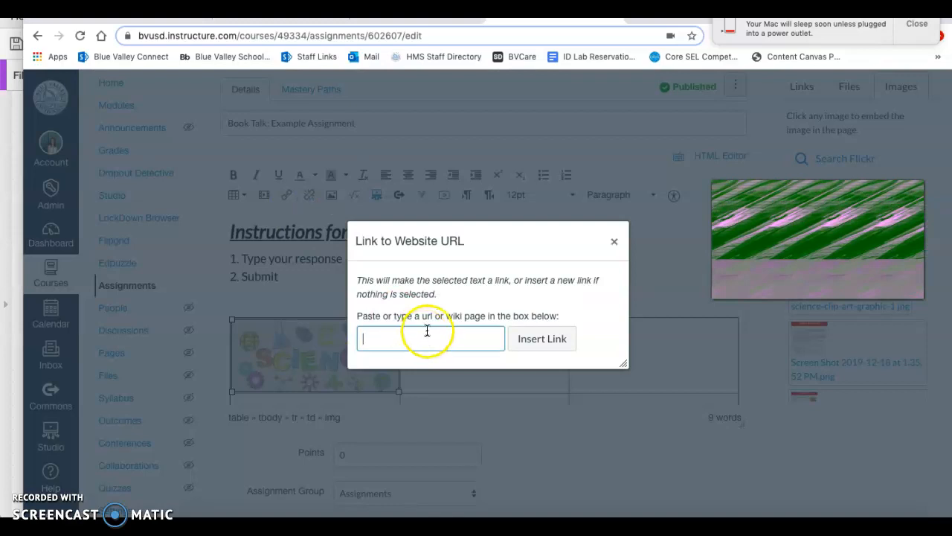
left_click(613, 241)
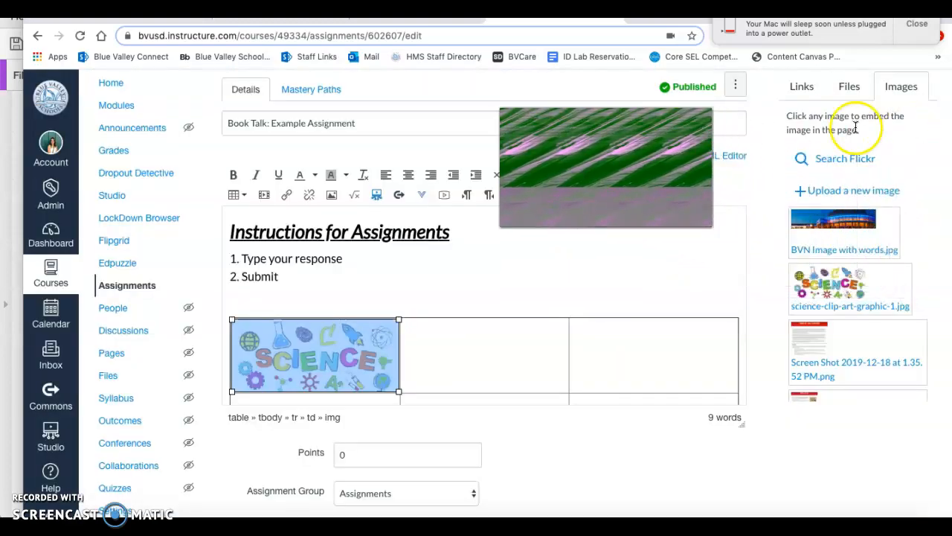
Examine the course content available for linking under Pages, Assignments and Quizzes
scroll(856, 128, "up", 2)
left_click(802, 147)
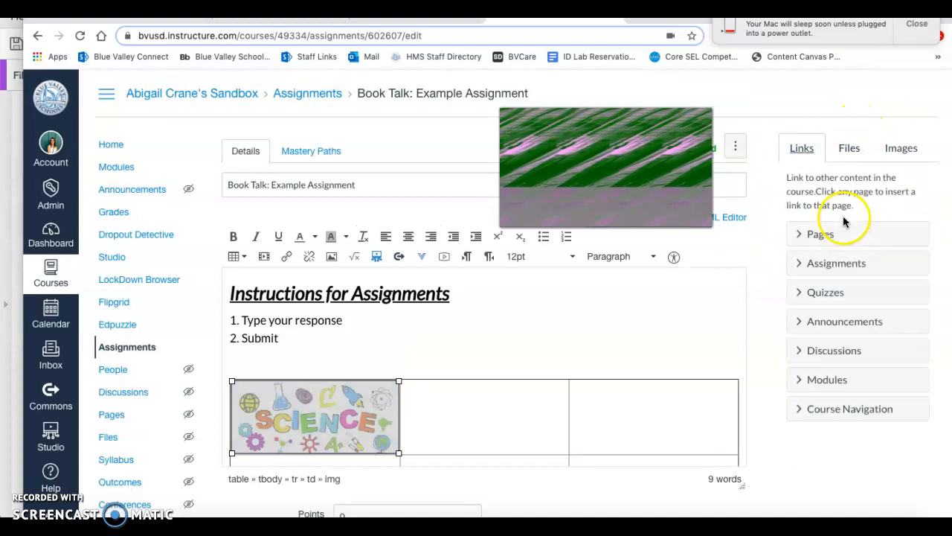
scroll(844, 225, "down", 1)
left_click(824, 219)
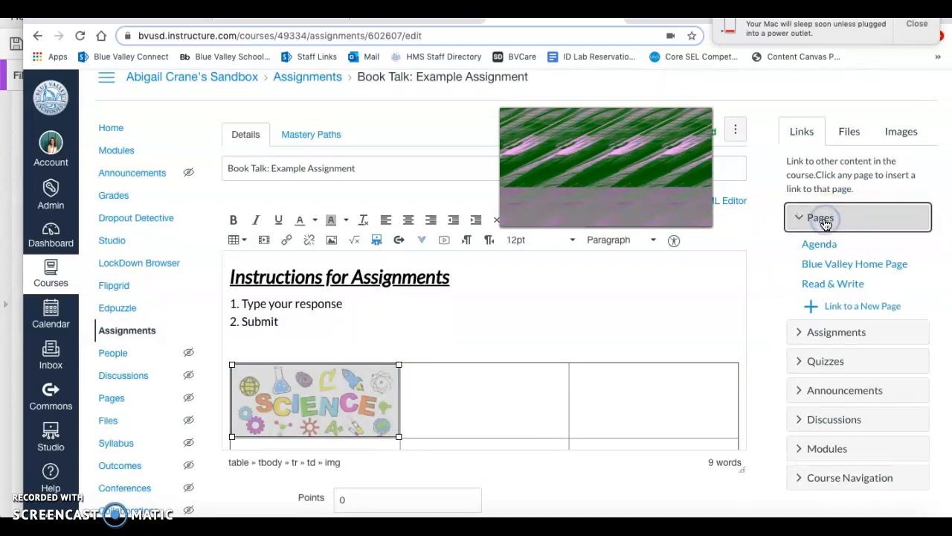
left_click(832, 292)
left_click(833, 334)
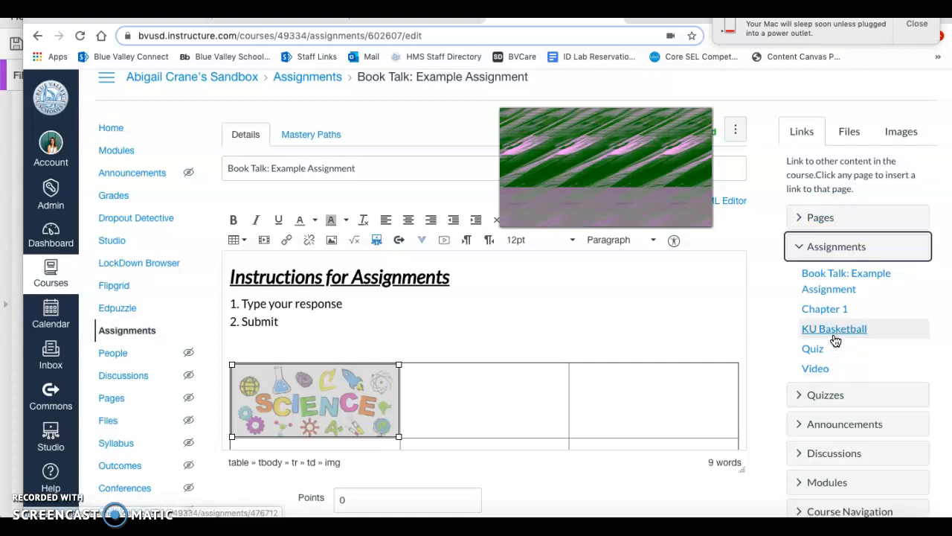
left_click(839, 401)
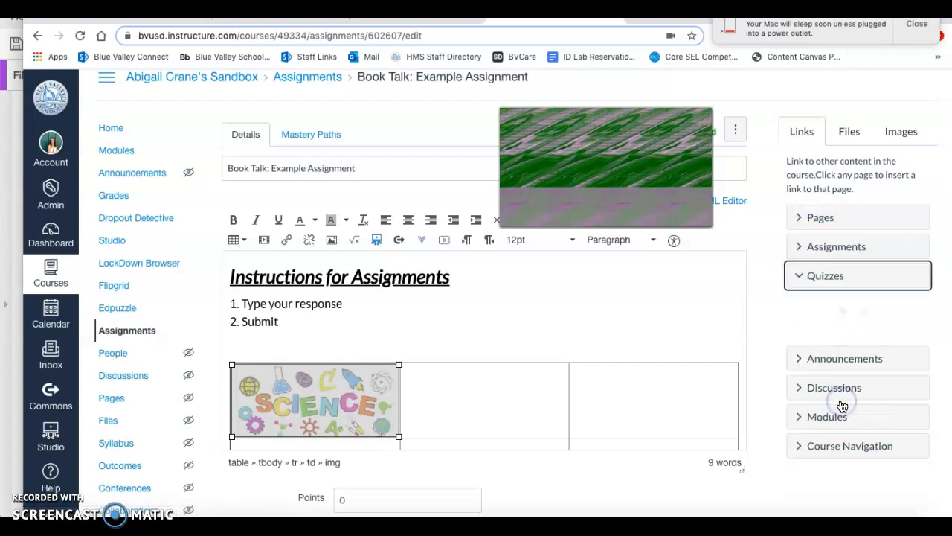
scroll(843, 452, "down", 1)
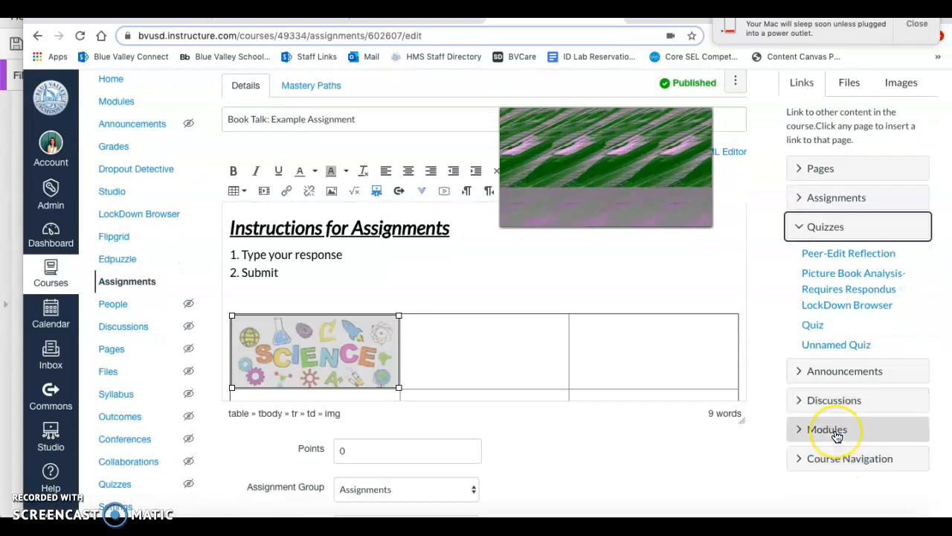
Remove the border of the table holding the science image by changing its border setting in the table properties
left_click(607, 376)
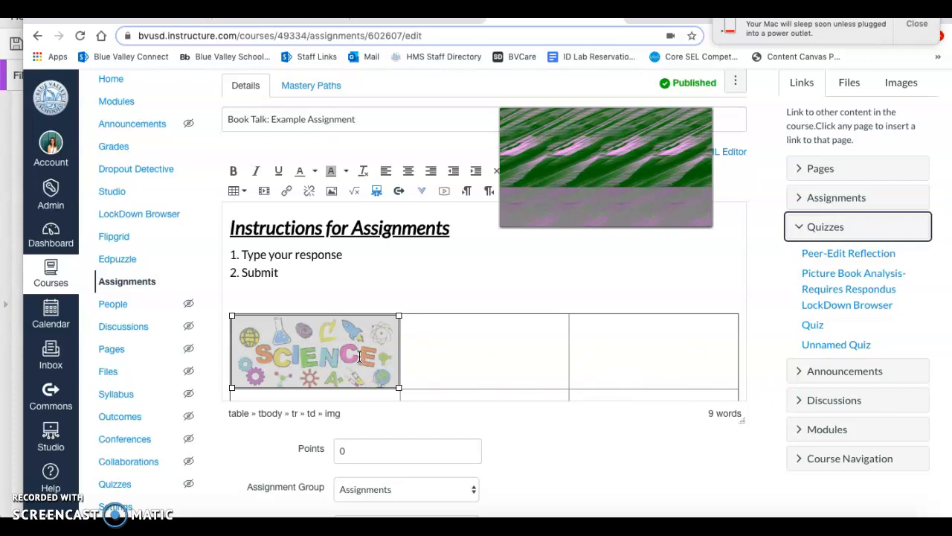
scroll(419, 293, "down", 1)
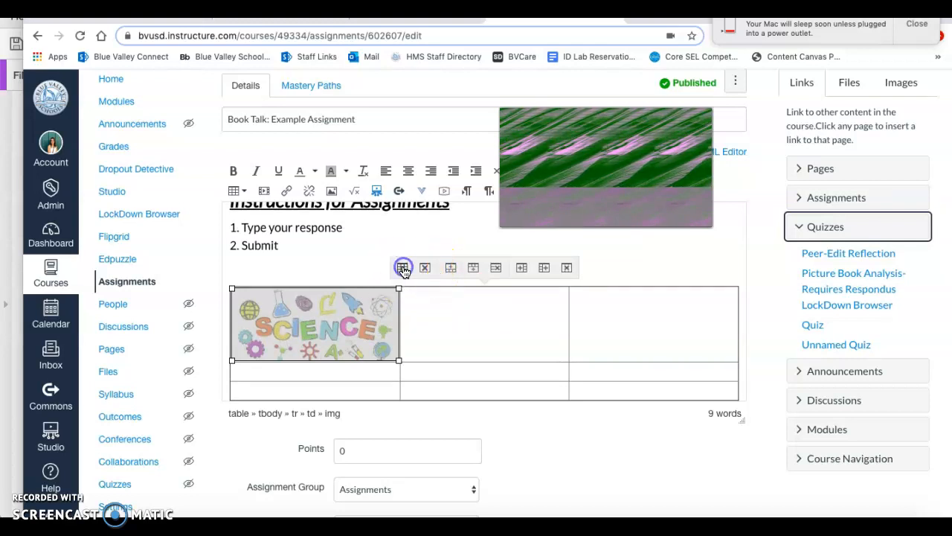
left_click(402, 267)
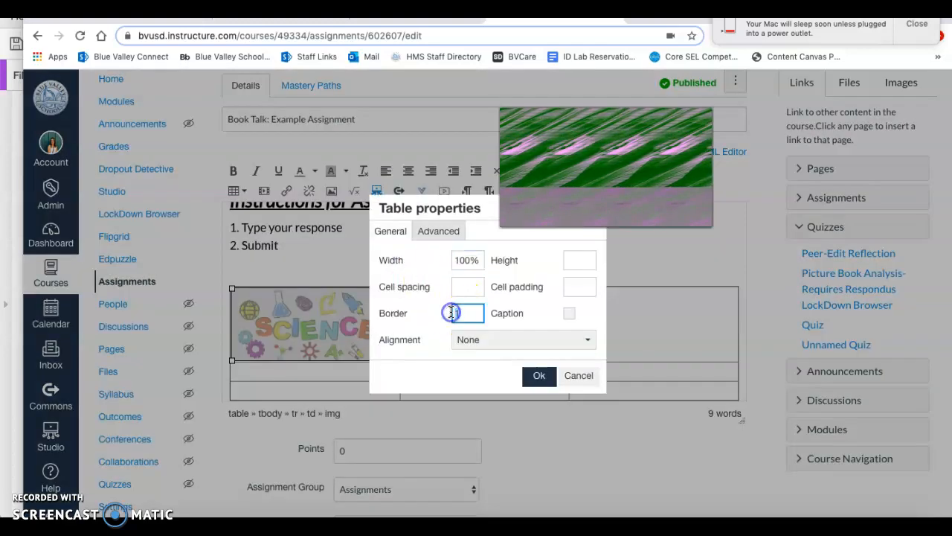
left_click(539, 375)
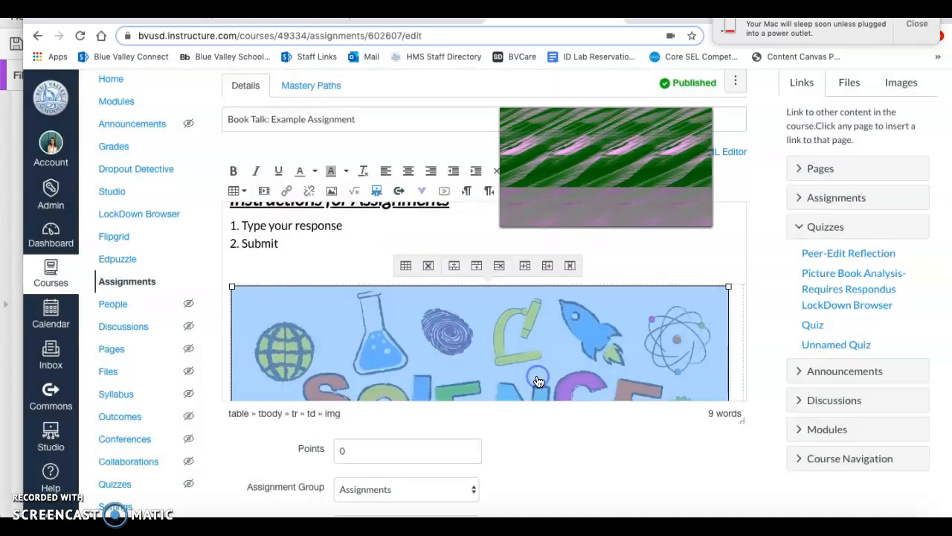
Save the assignment, dismiss the Mac power notification, and review the saved assignment description
scroll(525, 362, "down", 3)
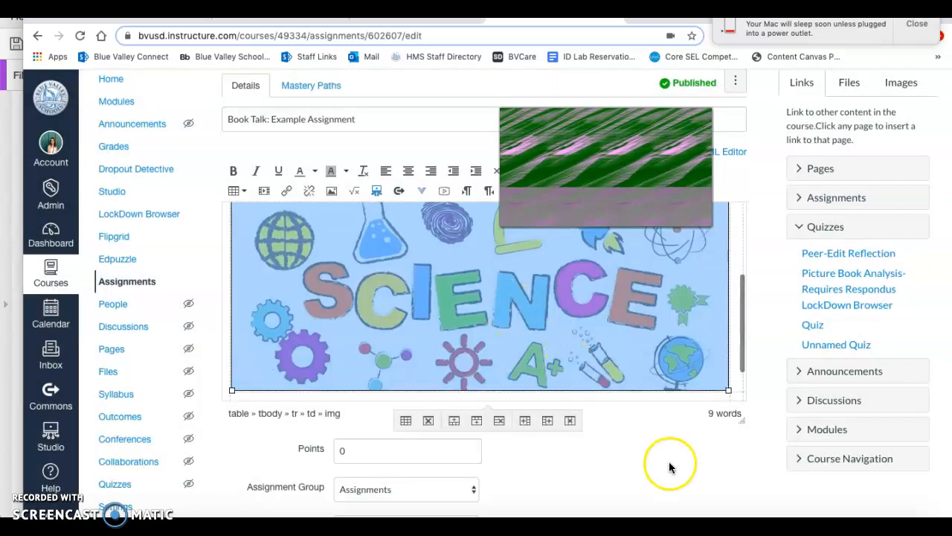
scroll(669, 462, "down", 5)
scroll(743, 454, "down", 10)
left_click(723, 468)
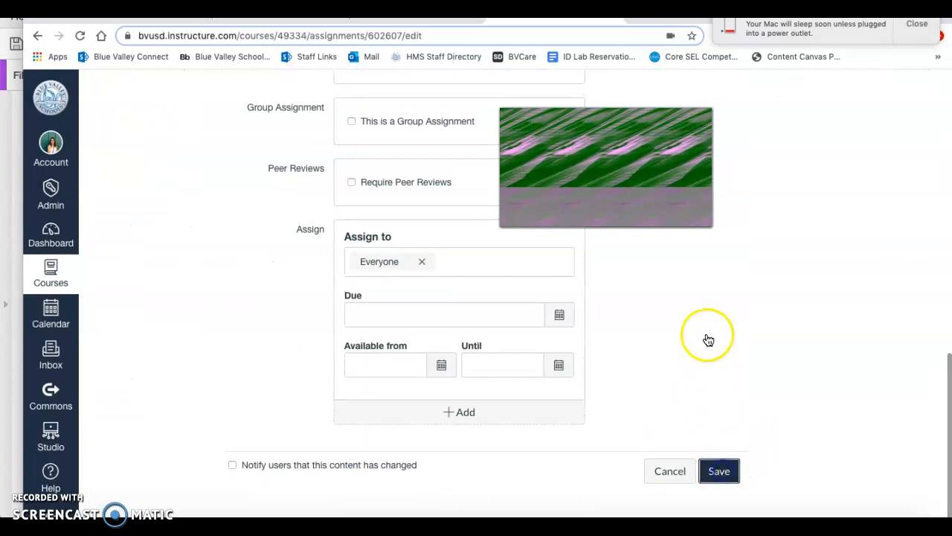
left_click(920, 24)
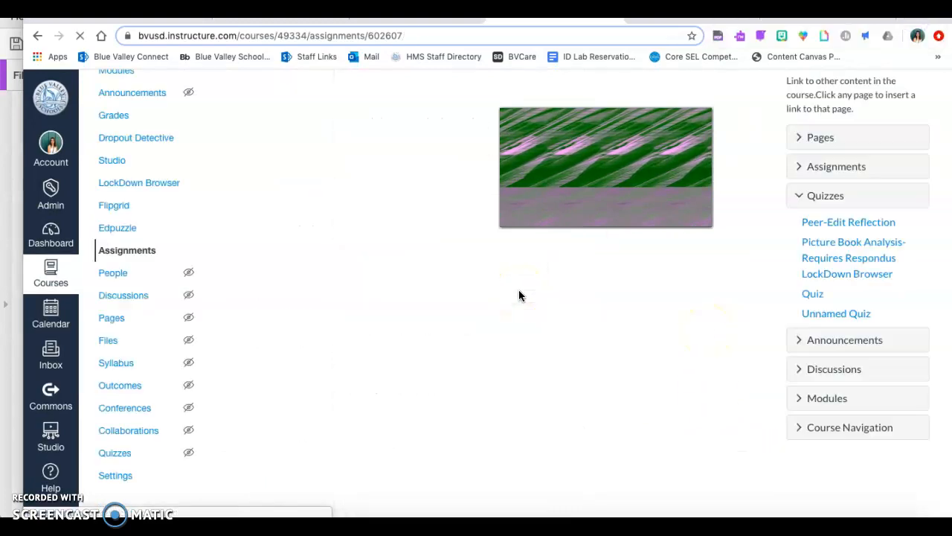
scroll(430, 229, "down", 3)
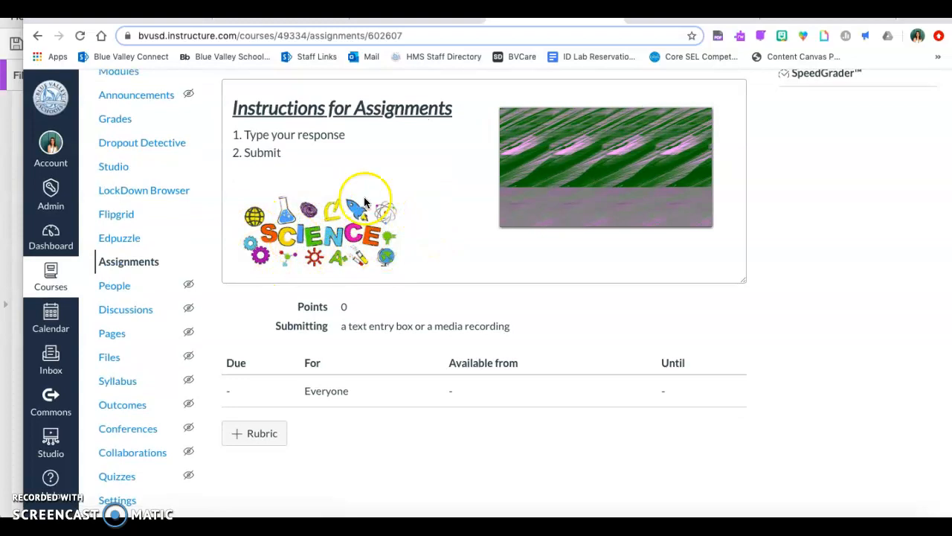
scroll(377, 211, "up", 3)
scroll(377, 212, "up", 1)
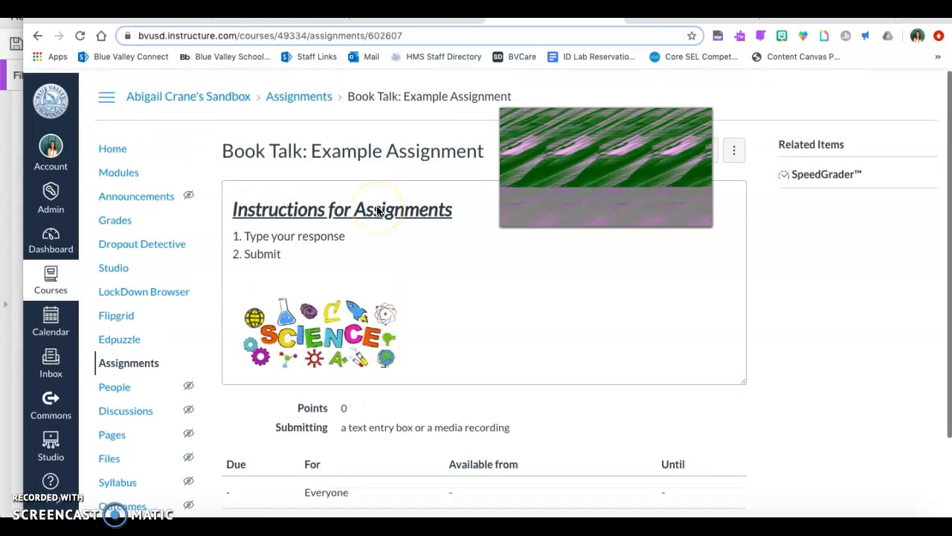
Switch to the Using Canvas for E-Learning presentation in Google Slides and show slide 6 about embedding videos, pictures and audio files
left_click(402, 15)
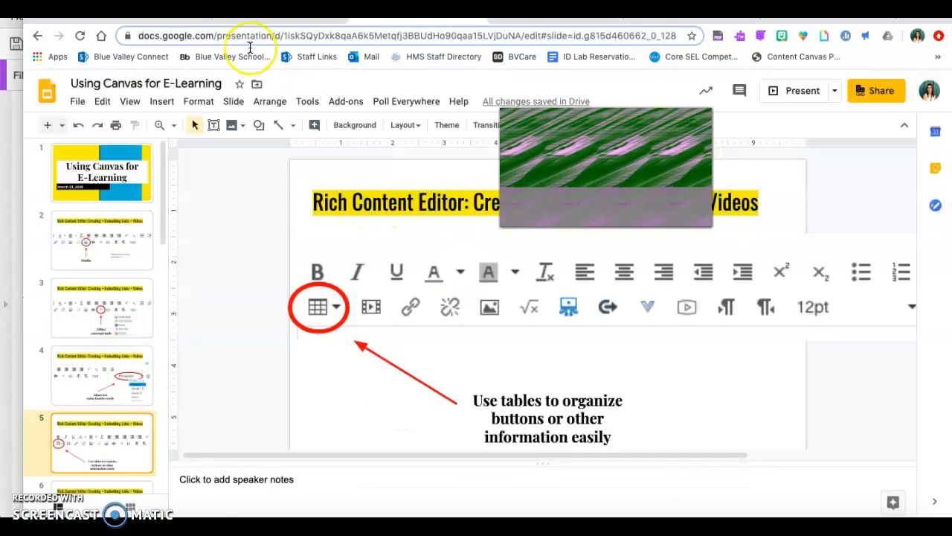
scroll(125, 442, "down", 3)
left_click(115, 436)
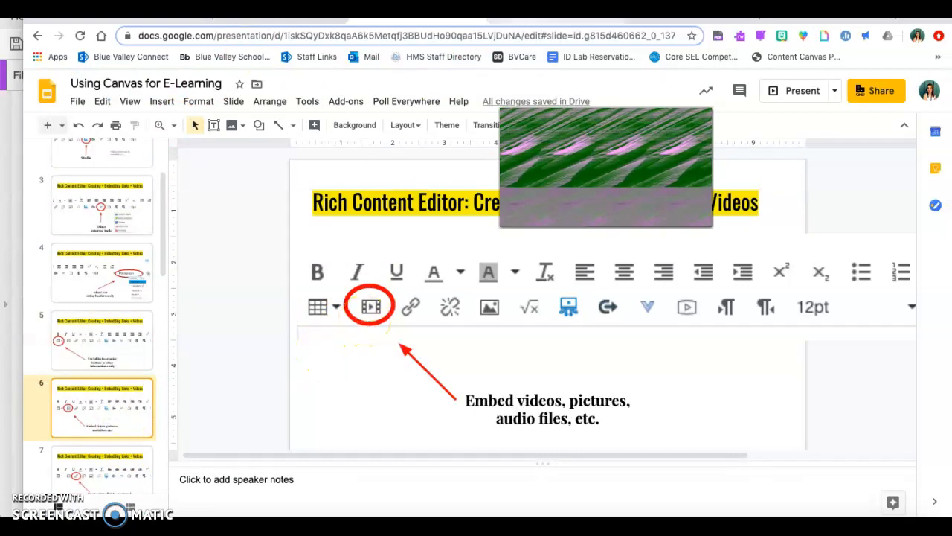
Return to the Book Talk: Example Assignment page in Canvas and open the assignment for editing
left_click(514, 16)
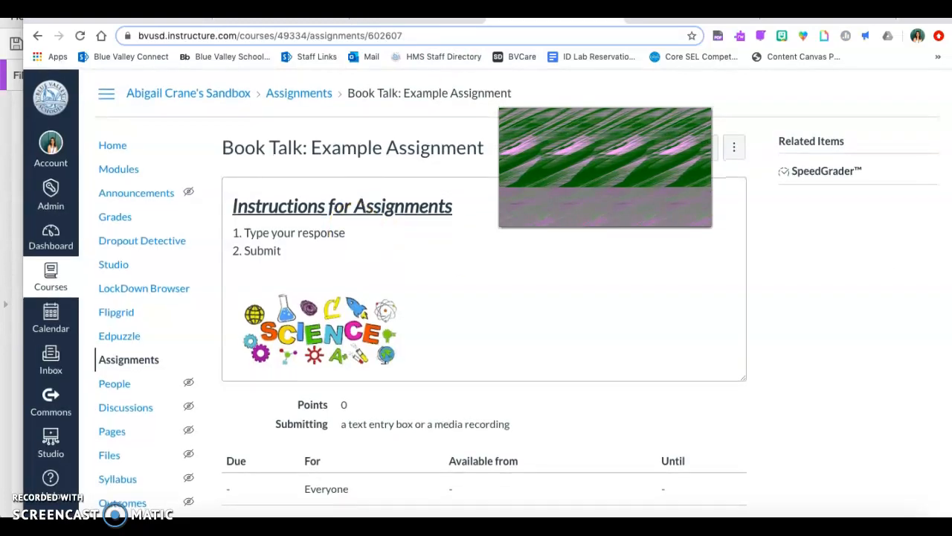
left_click(714, 149)
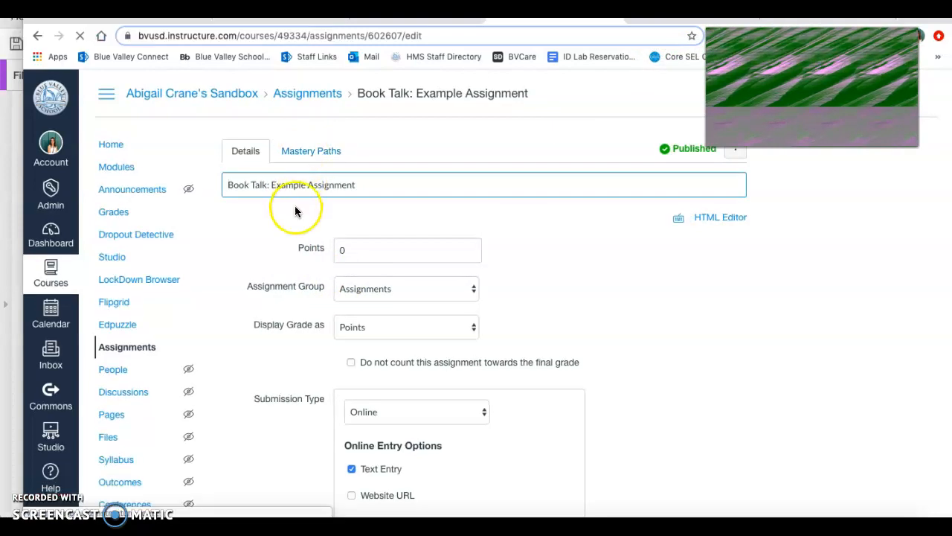
scroll(304, 331, "down", 5)
scroll(305, 325, "down", 1)
scroll(306, 324, "up", 1)
scroll(306, 325, "down", 1)
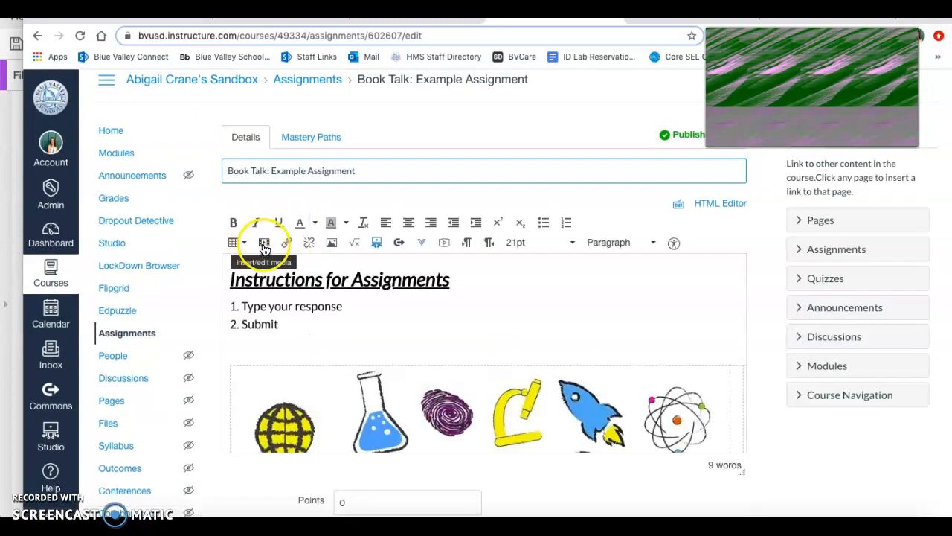
View the general and embed options for inserting media, and close the dialog without adding anything
left_click(264, 244)
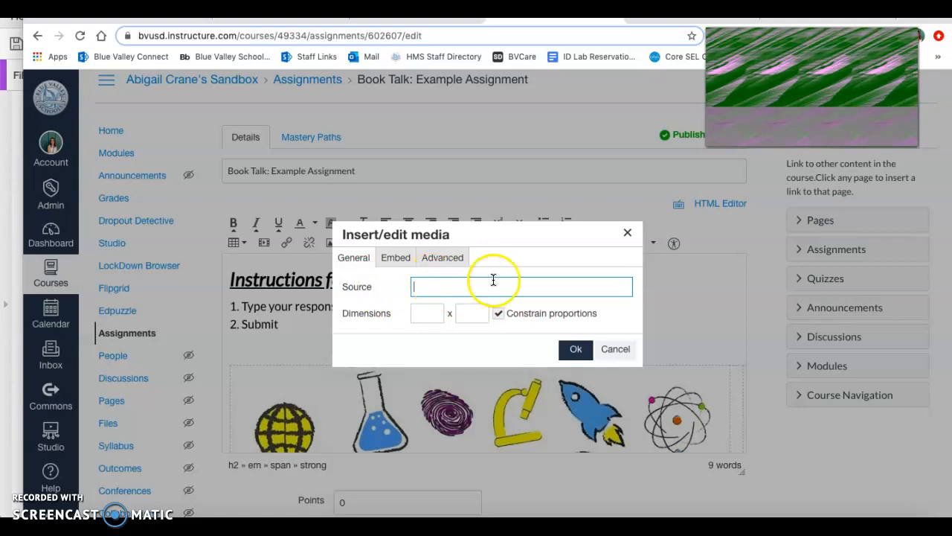
left_click(396, 258)
left_click(629, 234)
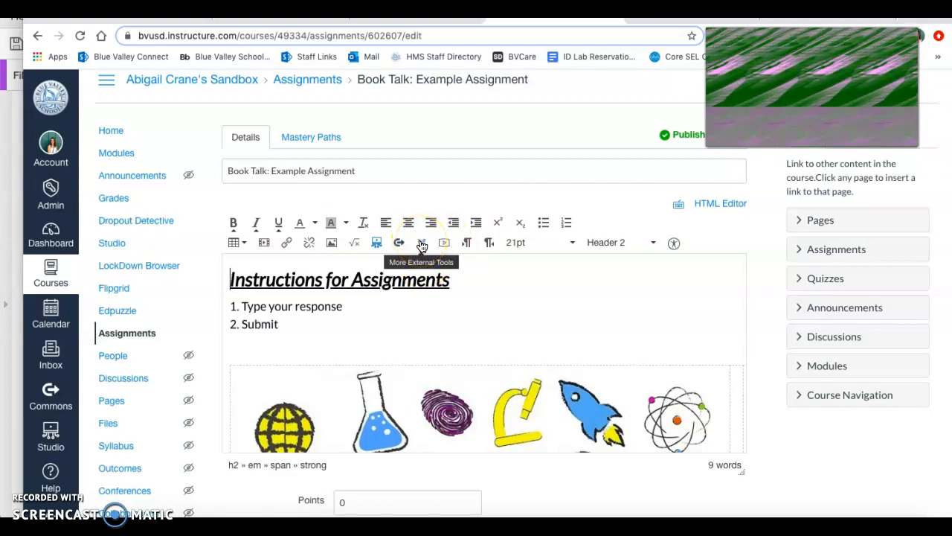
Switch to the Google Slides presentation and show slide 7 about creating hyperlinks to websites, Google Docs or Canvas content
left_click(417, 20)
scroll(122, 463, "down", 2)
left_click(127, 391)
scroll(127, 387, "down", 1)
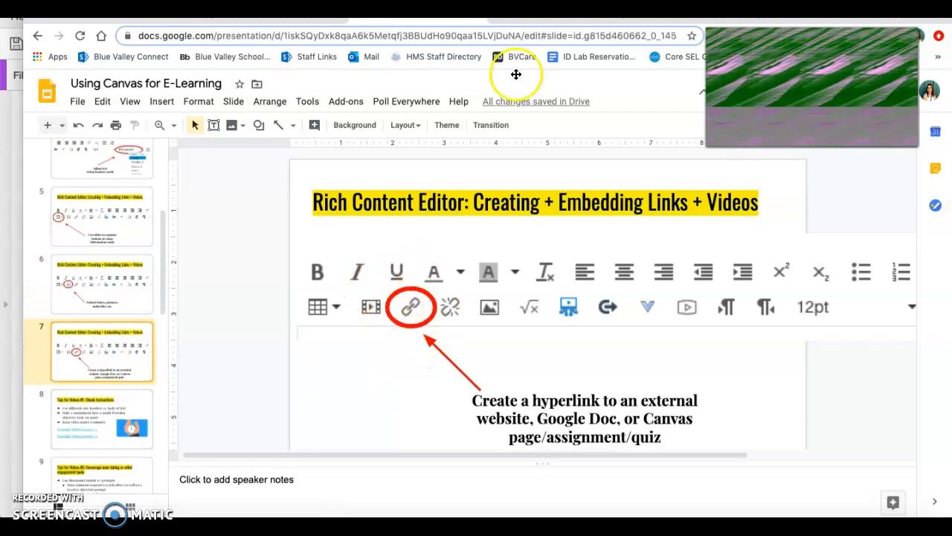
Back in Canvas, view the website link dialog for the word "Assignments" in the heading and close it without adding a link
left_click(515, 20)
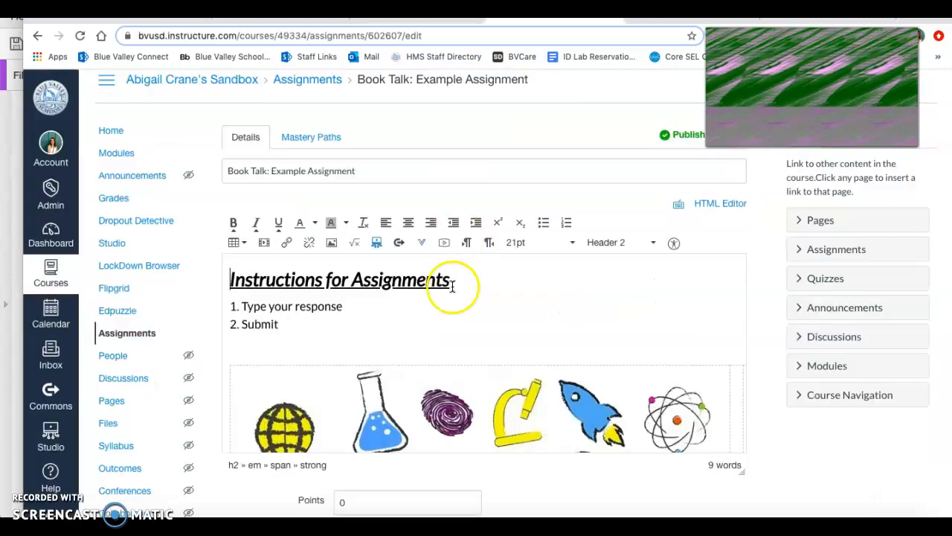
scroll(451, 294, "down", 1)
scroll(448, 355, "up", 1)
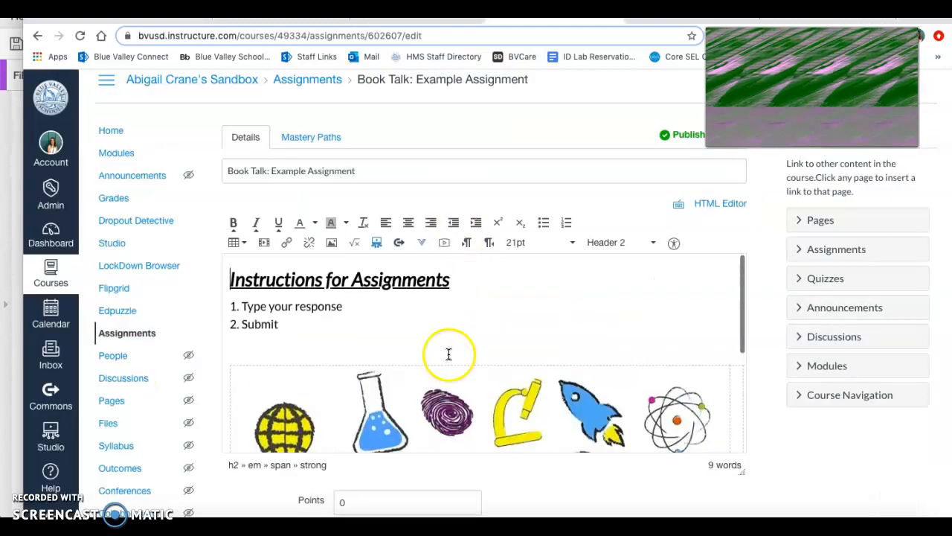
double_click(354, 281)
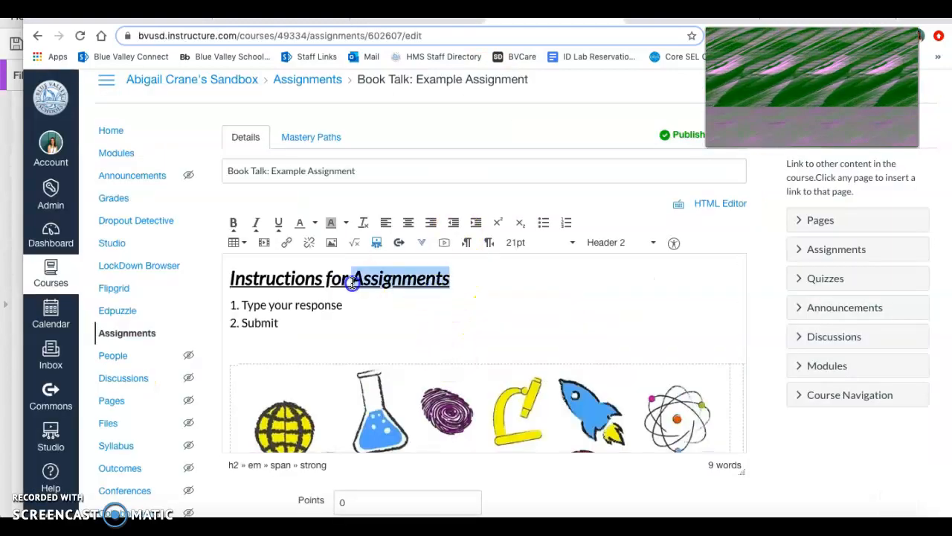
left_click(288, 242)
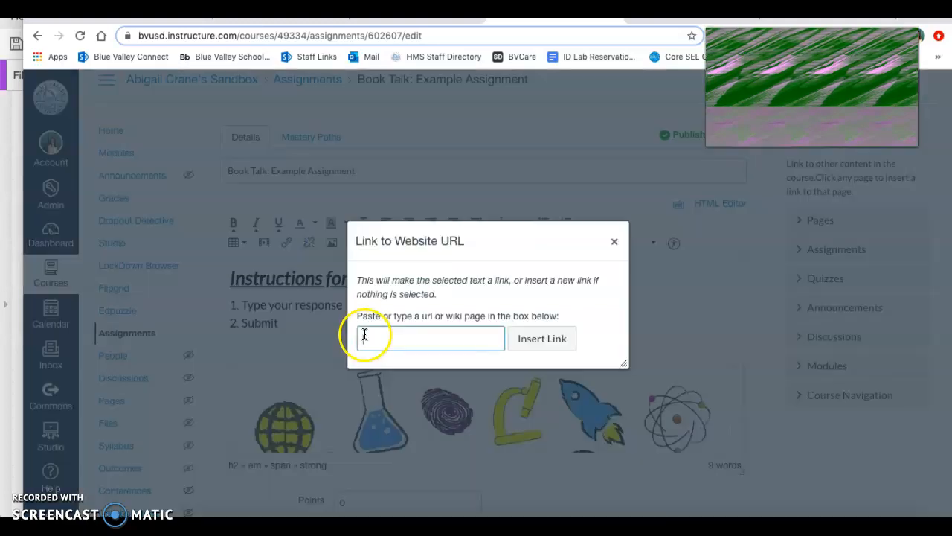
left_click(613, 240)
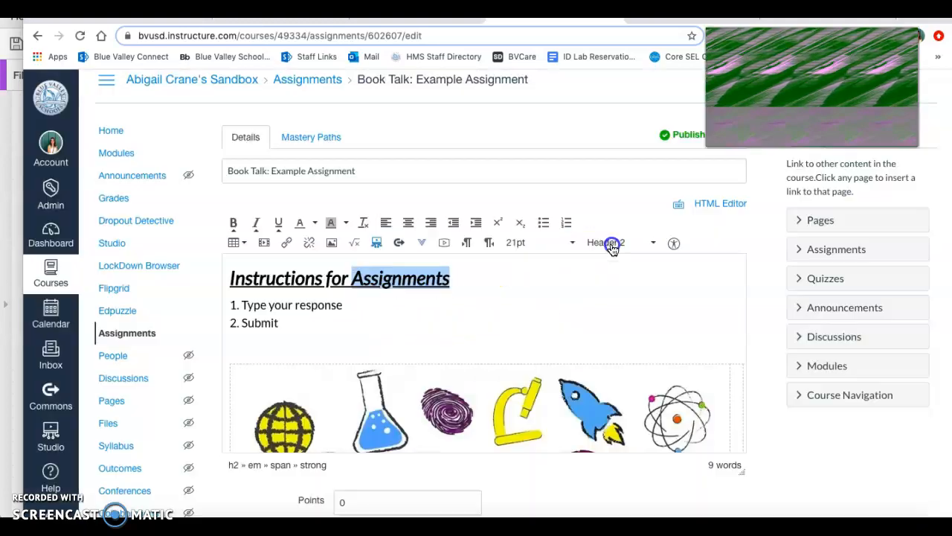
View the course quizzes and assignments available as link targets for the selected heading word
left_click(850, 281)
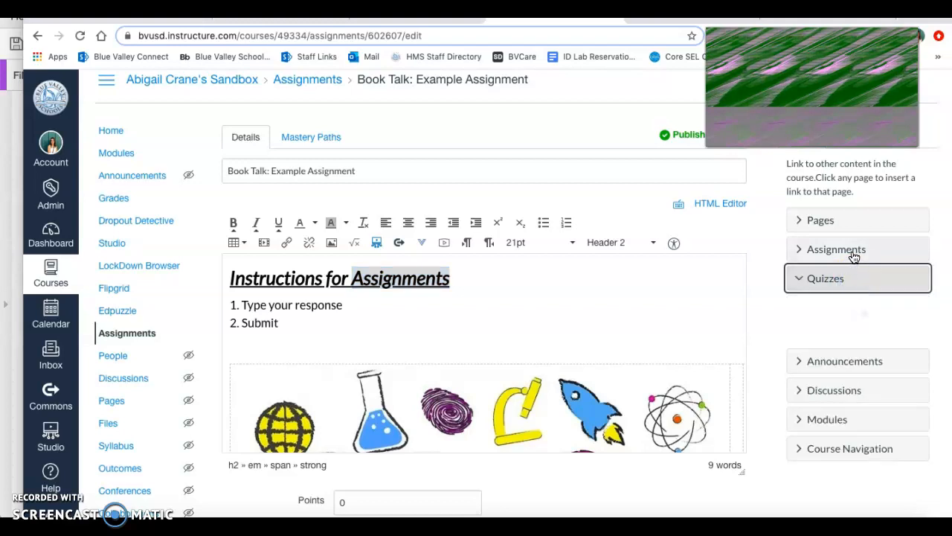
left_click(851, 250)
scroll(600, 317, "down", 1)
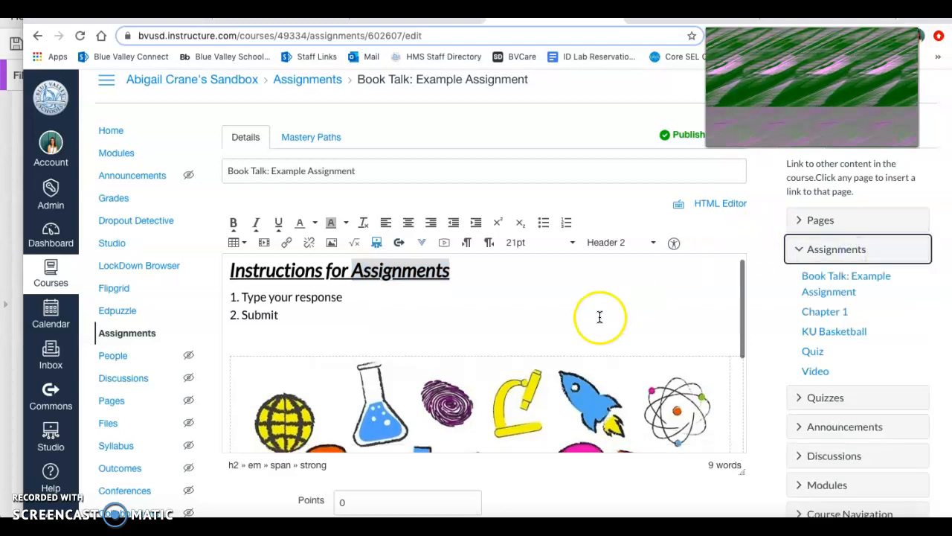
Switch to the Google Slides presentation and show slide 8, "Tips for Videos #1: Chunk Instructions"
left_click(414, 13)
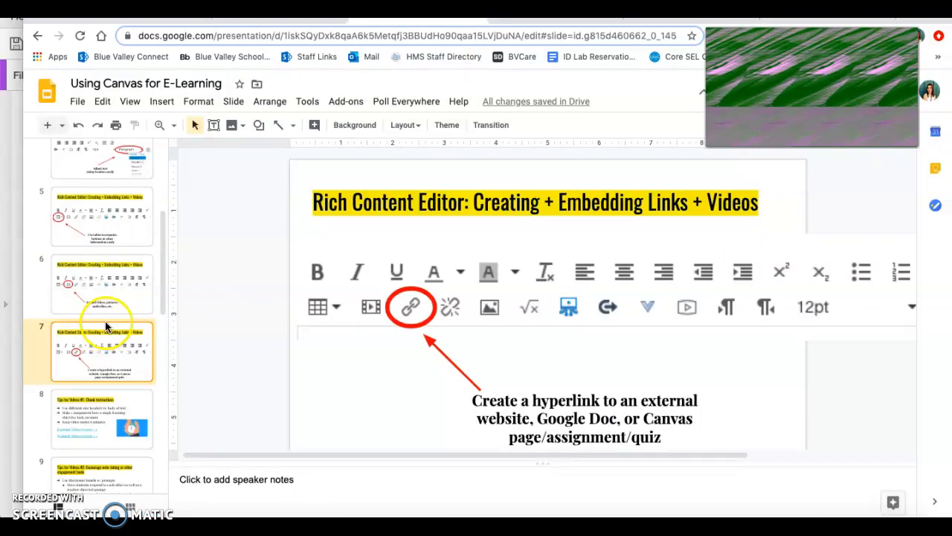
scroll(107, 324, "down", 1)
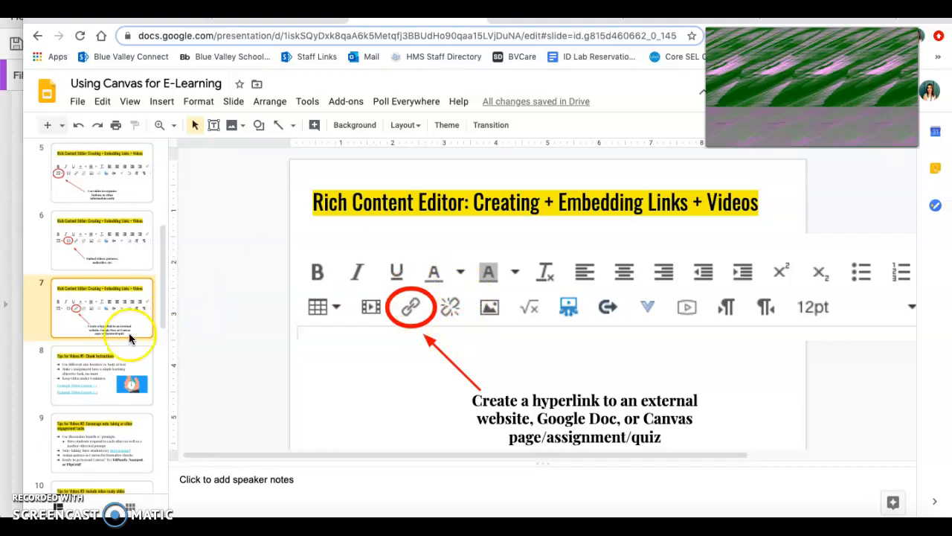
left_click(80, 370)
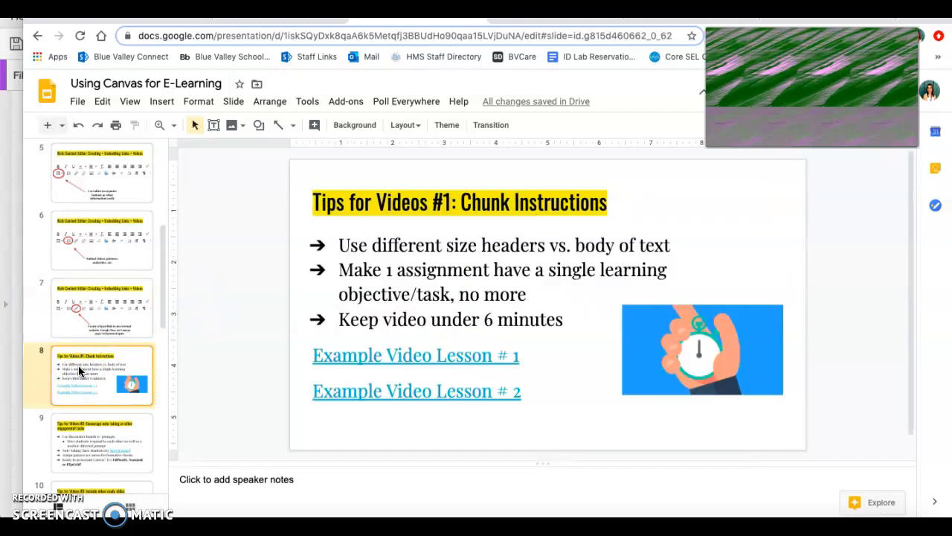
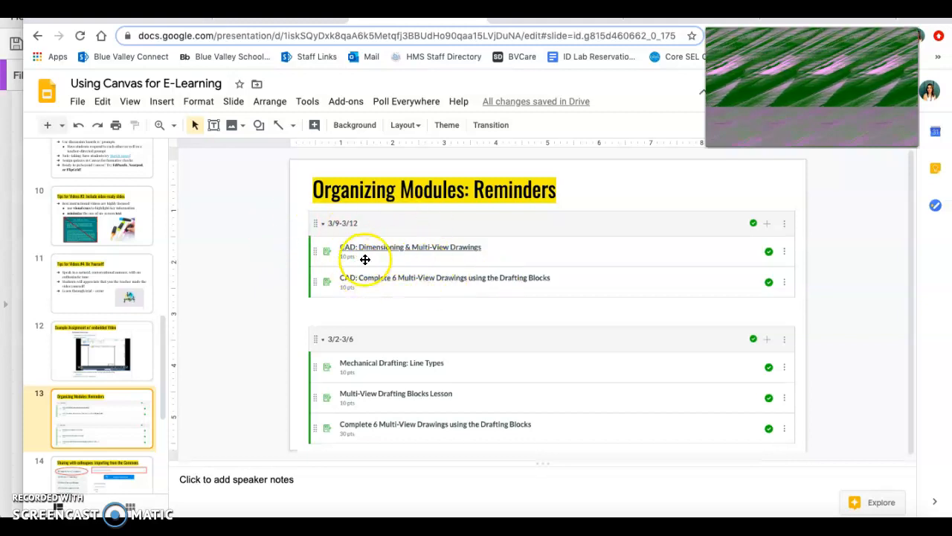
Show slide 14 of the presentation, "Sharing with colleagues: importing from the Commons"
scroll(114, 341, "down", 3)
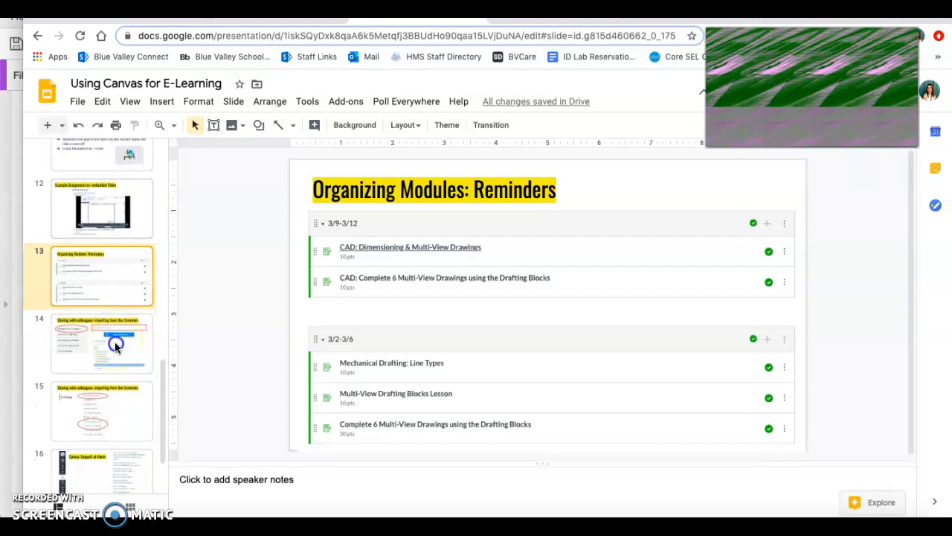
left_click(114, 344)
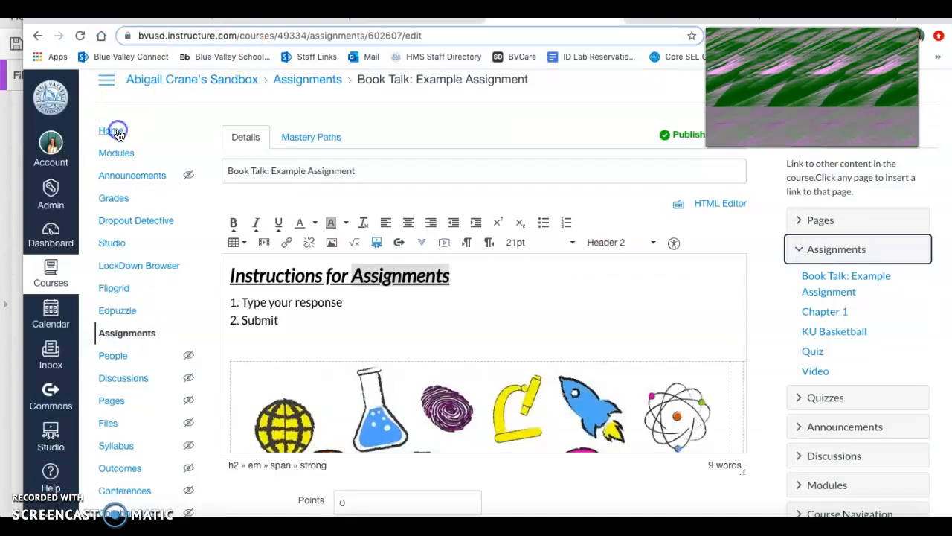
Switch to Canvas and open Import from Commons from the sandbox course's home page
left_click(111, 130)
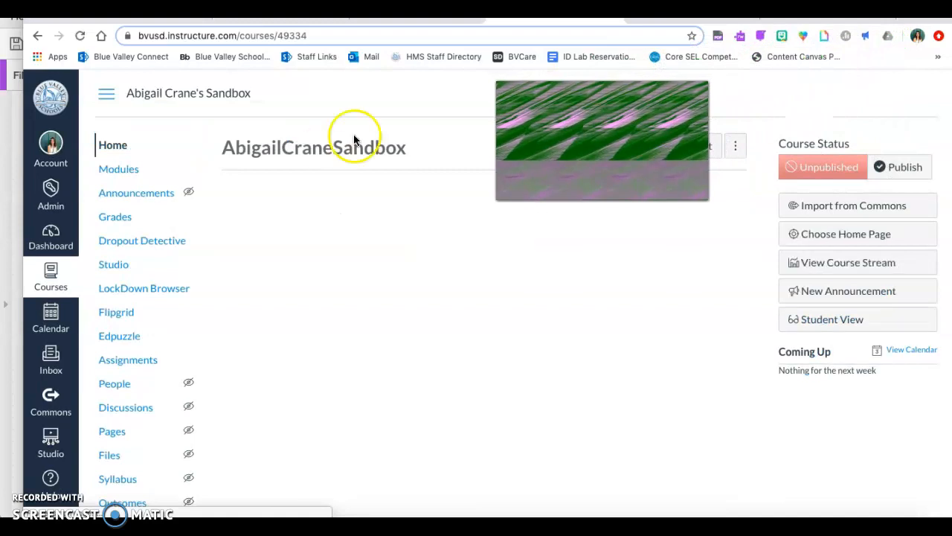
left_click(839, 209)
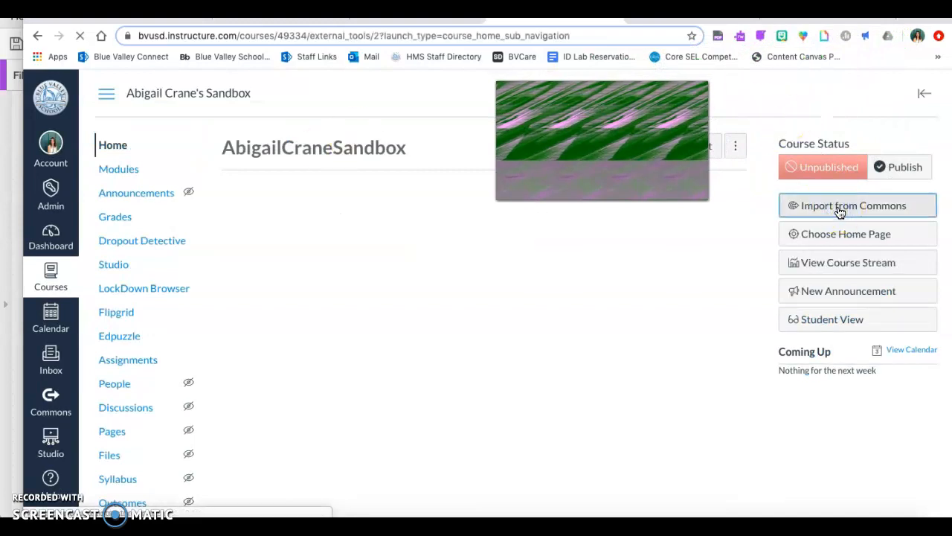
left_click(270, 304)
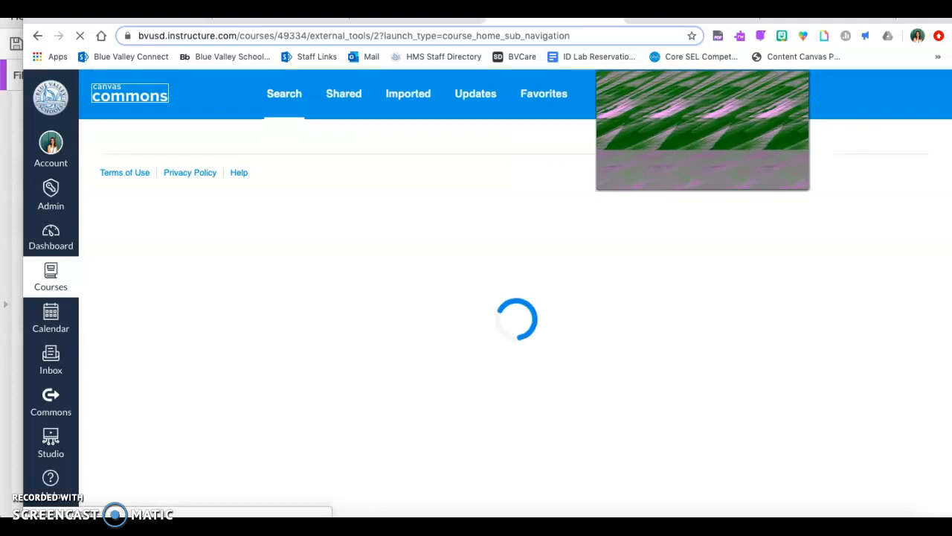
Search Canvas Commons for reading and writing resources and look through the results
left_click(323, 155)
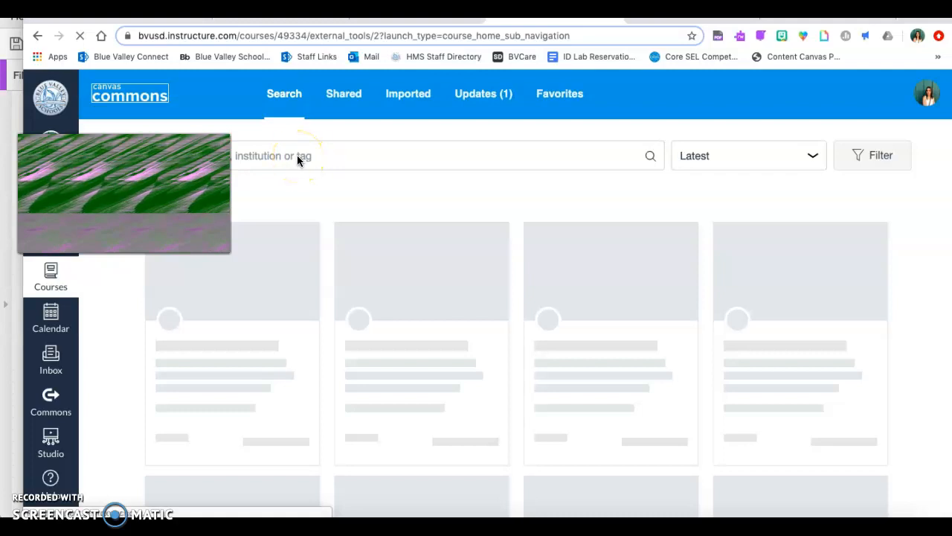
left_click(297, 156)
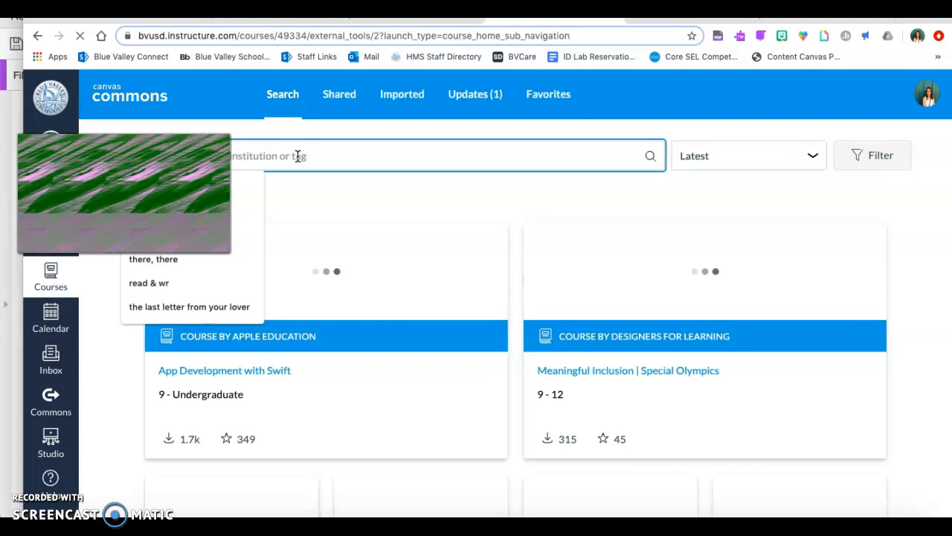
type("read")
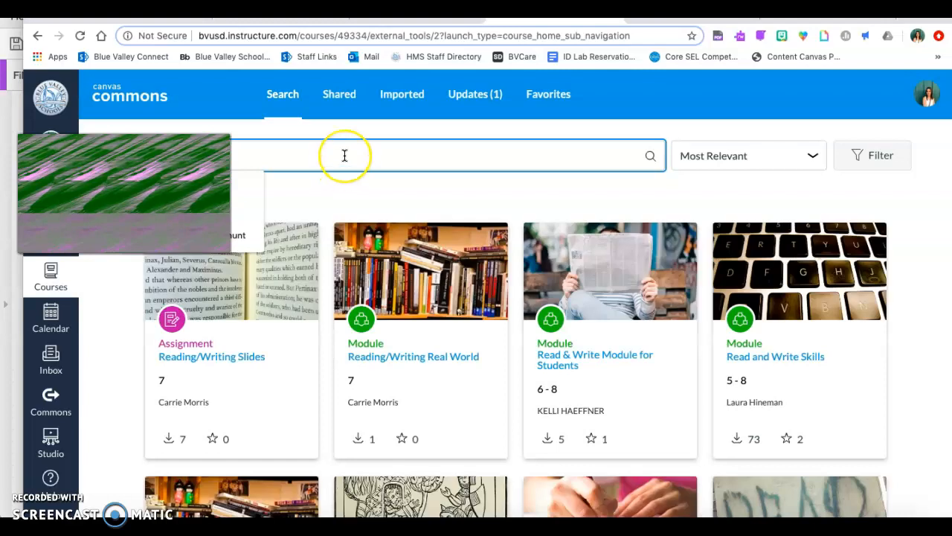
type("s")
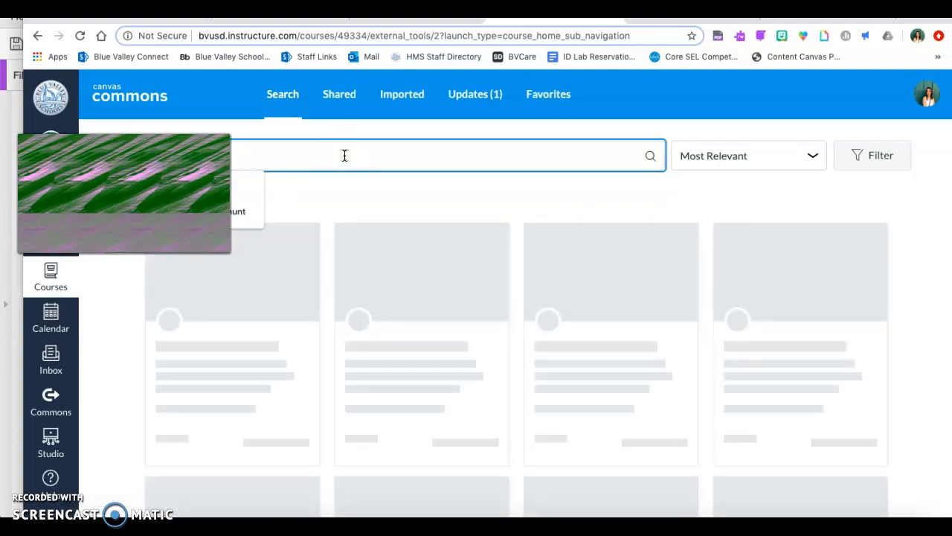
left_click(345, 188)
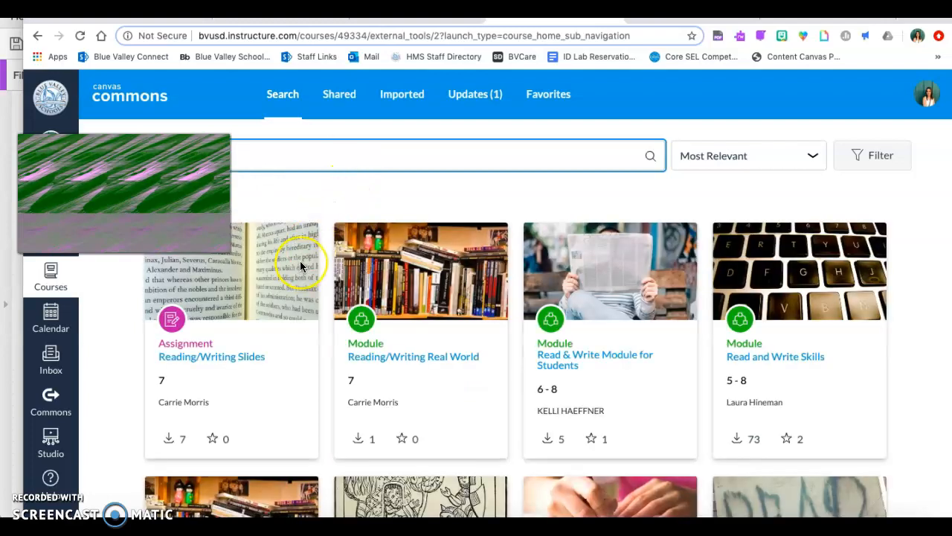
scroll(300, 264, "down", 2)
scroll(300, 265, "down", 5)
scroll(300, 266, "up", 6)
scroll(299, 266, "up", 2)
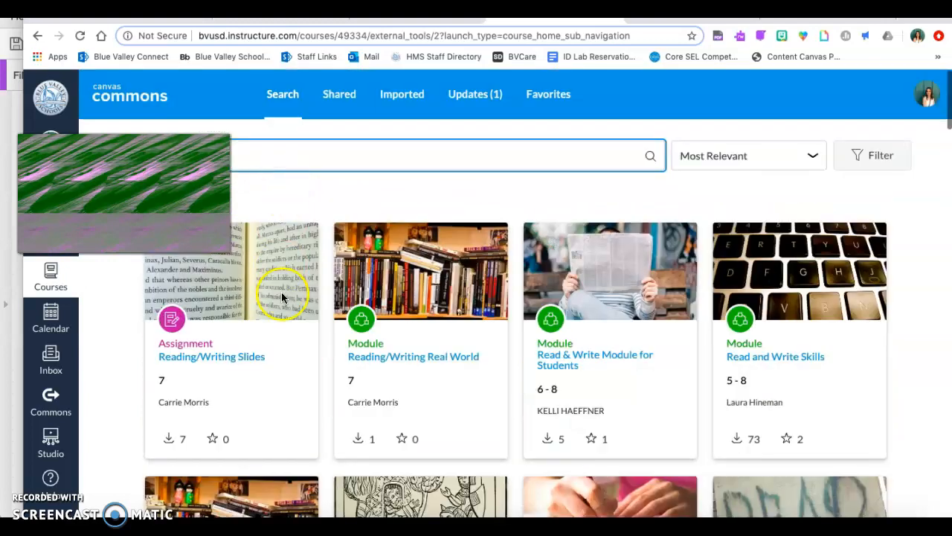
Open the "Reading/Writing Slides" assignment, tick the sandbox, District Curriculum and English Language Arts 6-12 as import targets, and close without importing
left_click(261, 357)
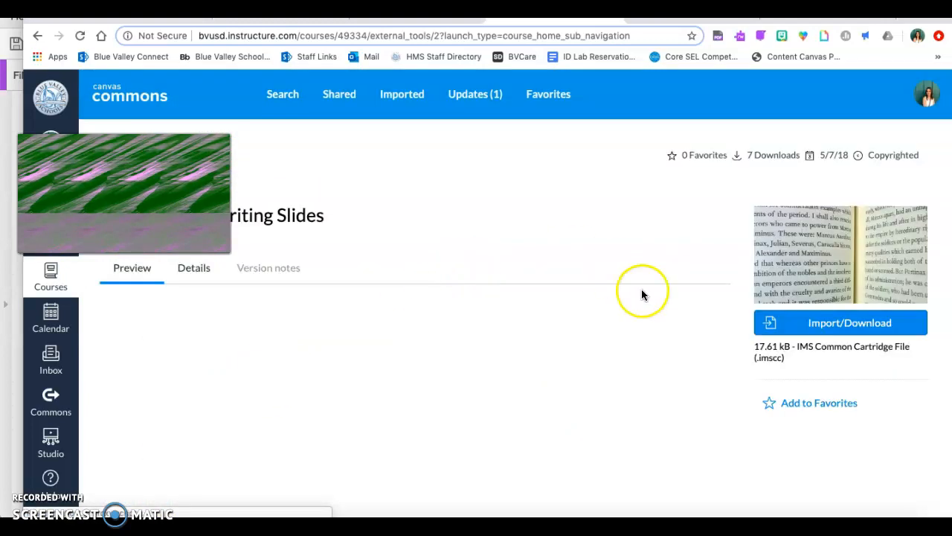
left_click(788, 329)
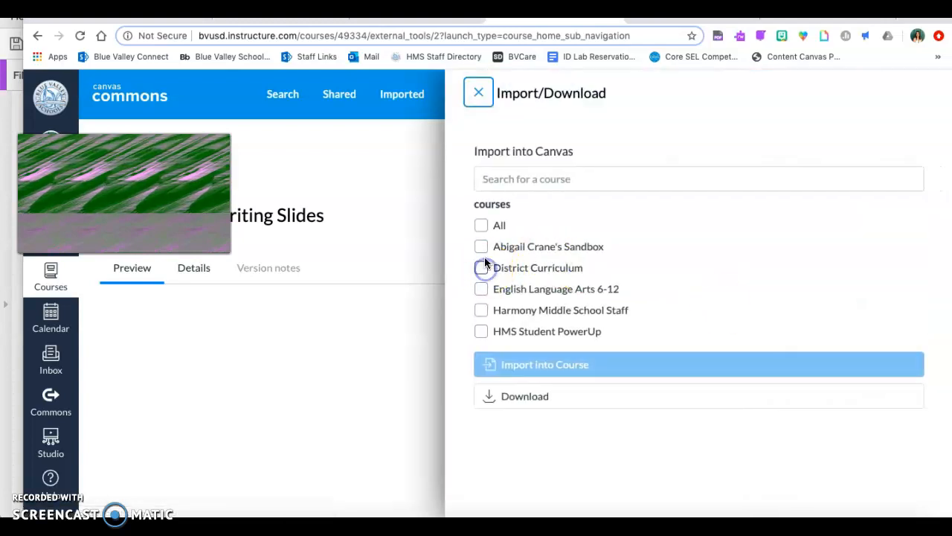
left_click(482, 267)
left_click(482, 289)
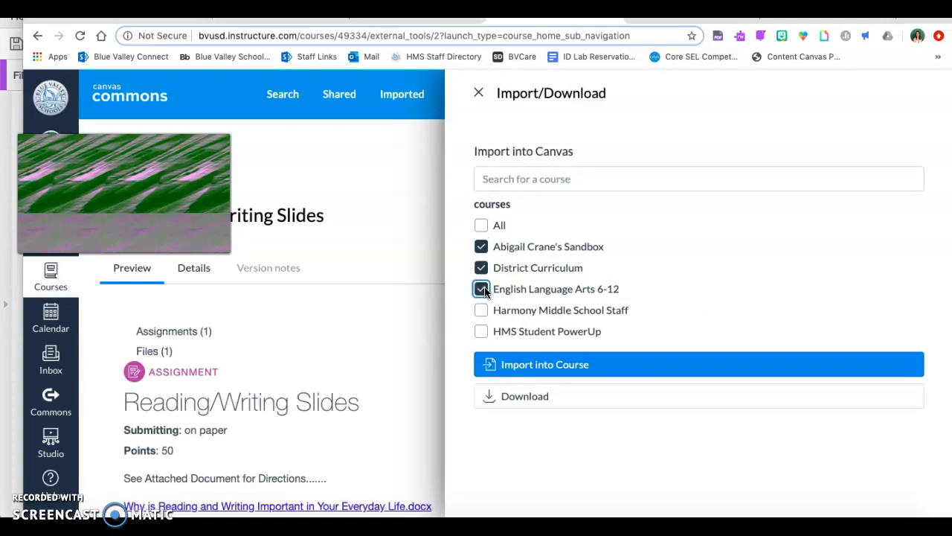
left_click(479, 92)
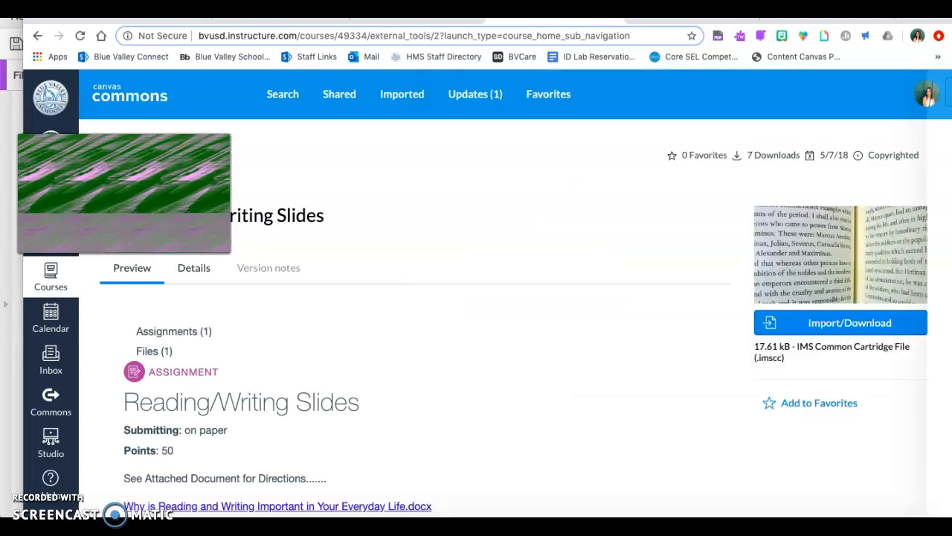
Switch to the Google Slides presentation and show slide 15 about the Commons sharing and import/export options in Settings
left_click(413, 19)
left_click(127, 409)
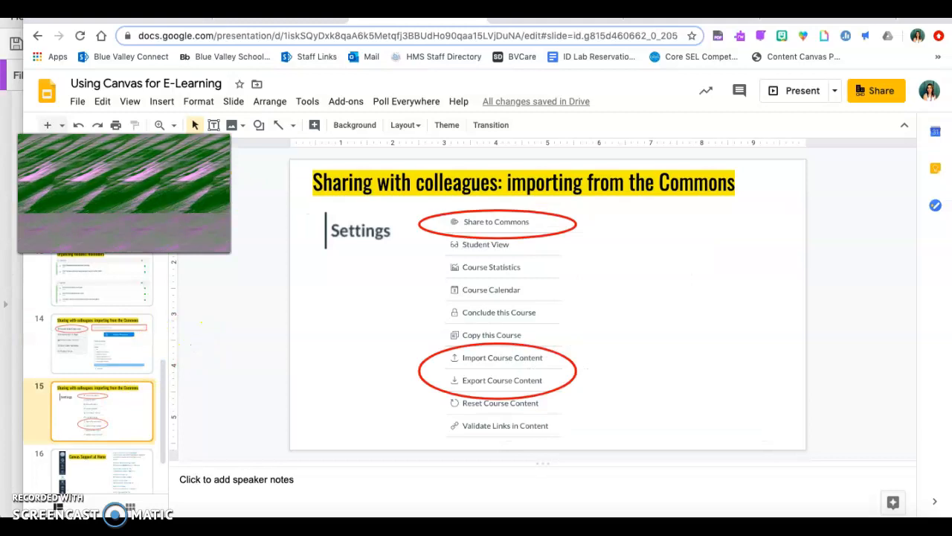
Return to Canvas and open the Settings page of the sandbox course
left_click(557, 20)
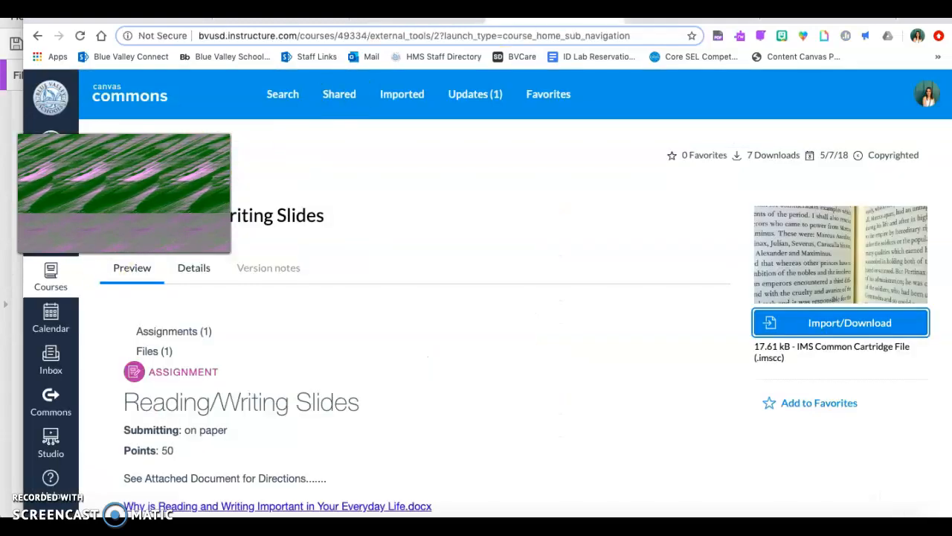
left_click(57, 290)
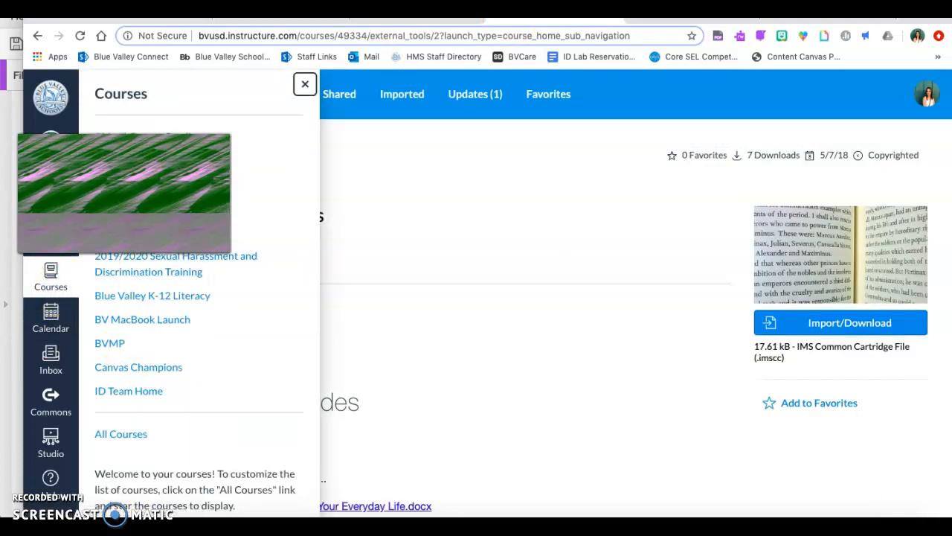
left_click(180, 138)
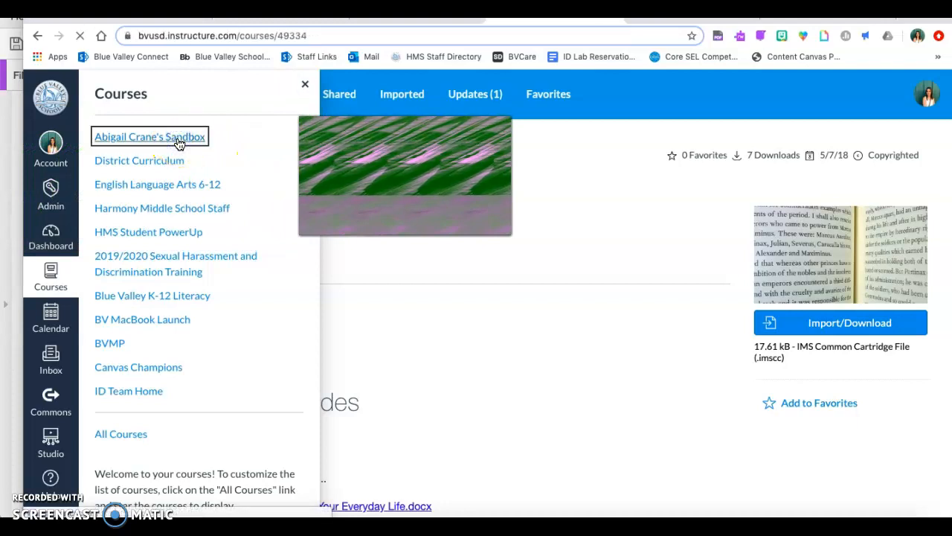
scroll(141, 402, "down", 3)
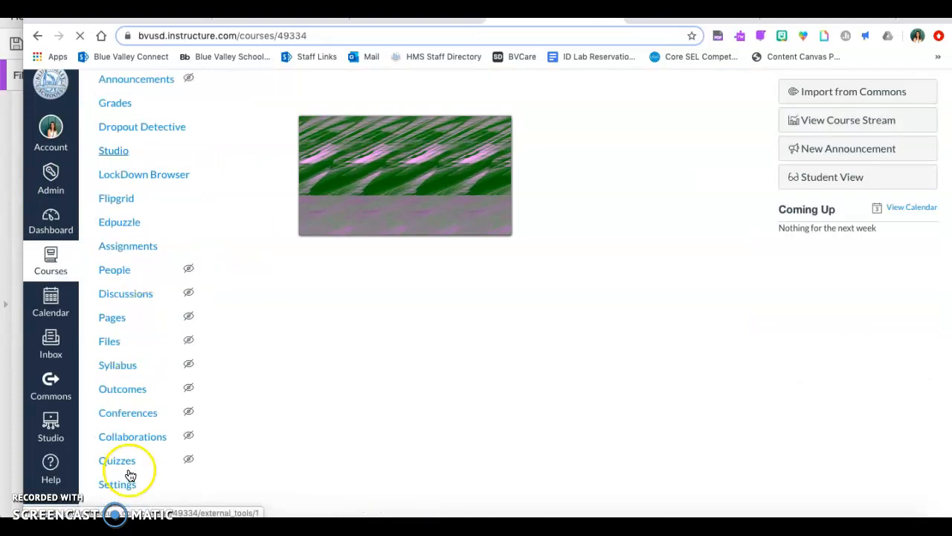
scroll(130, 491, "up", 1)
left_click(122, 404)
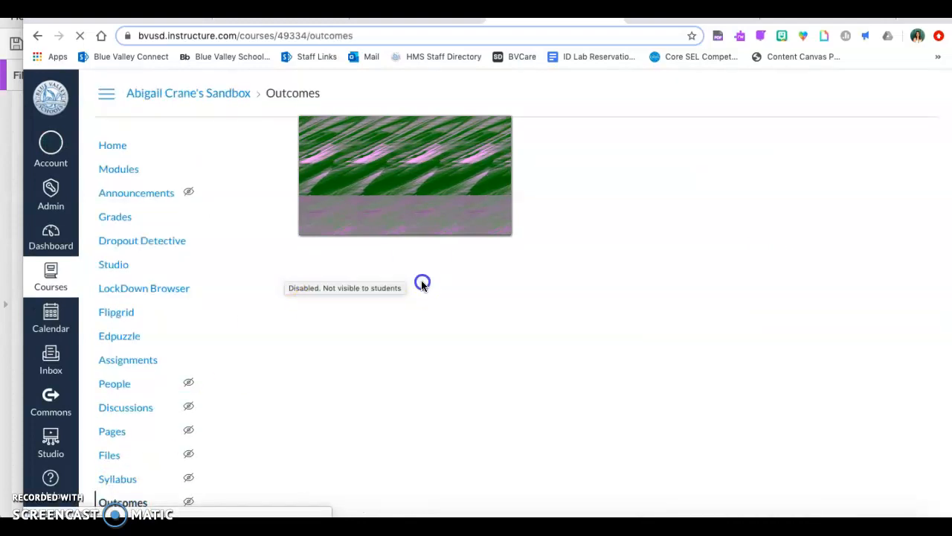
scroll(172, 485, "down", 3)
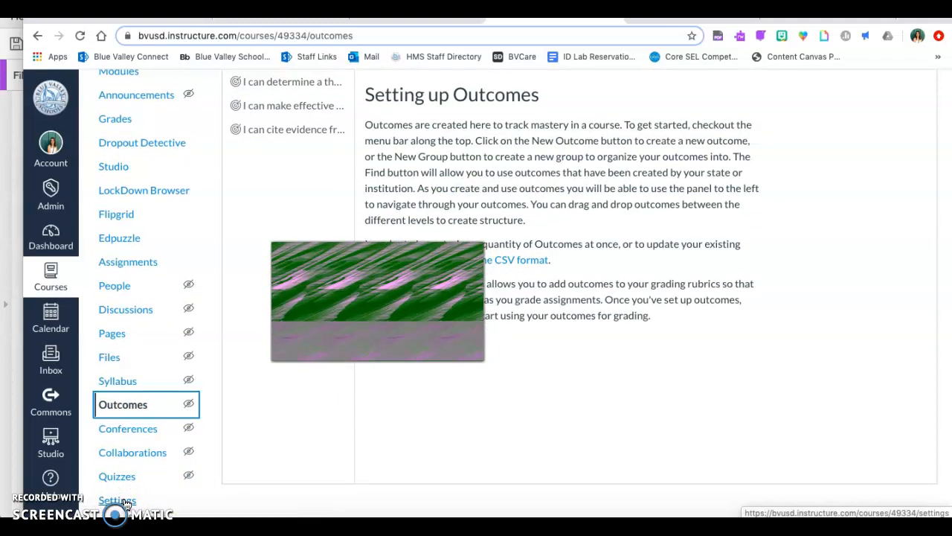
left_click(127, 505)
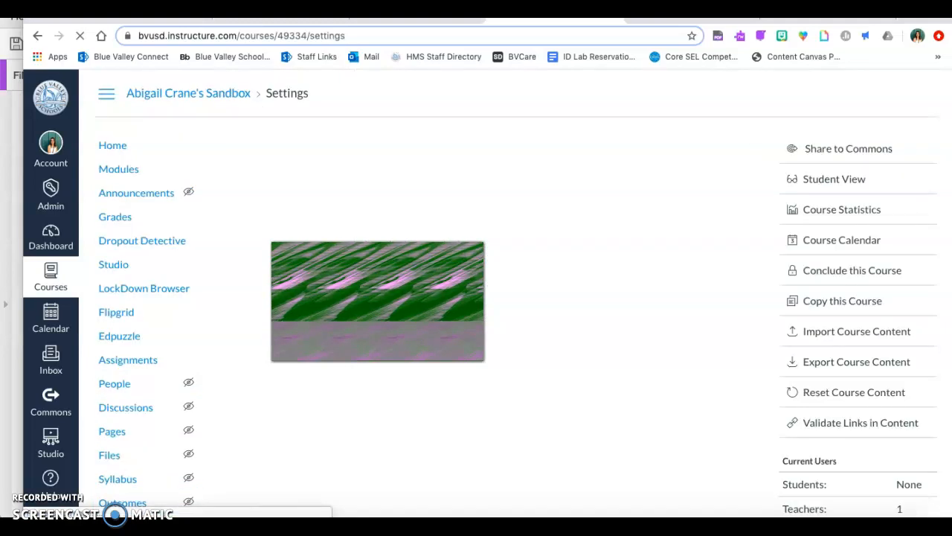
Open Import Course Content for the sandbox and review the available content types
left_click(858, 334)
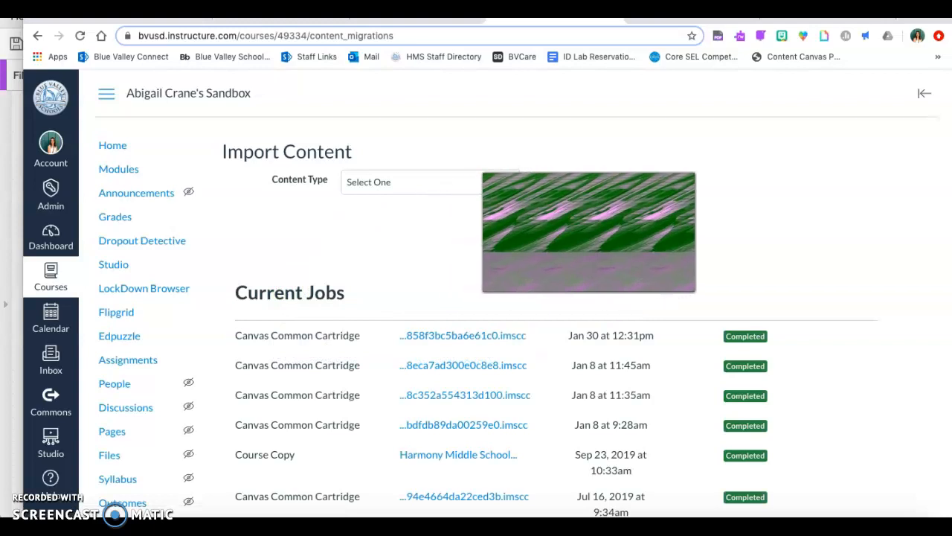
left_click(461, 182)
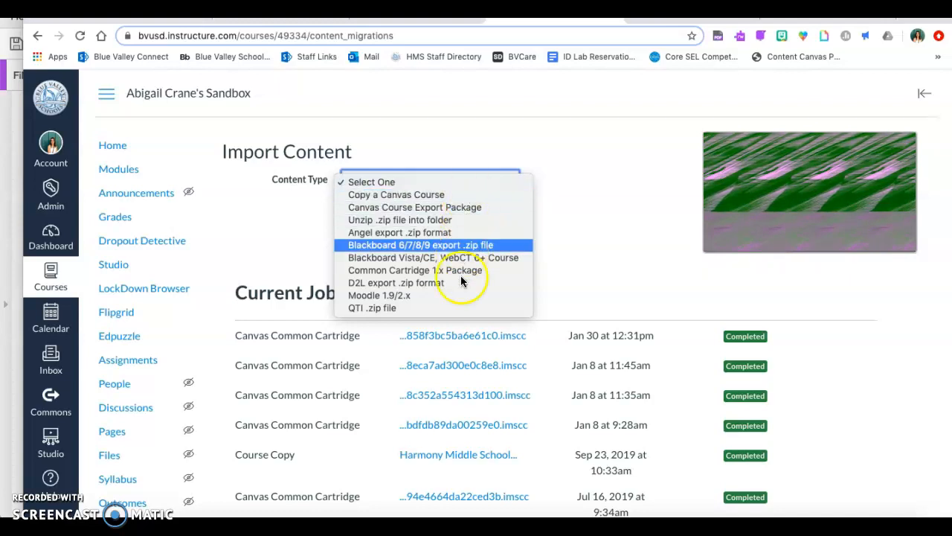
left_click(533, 113)
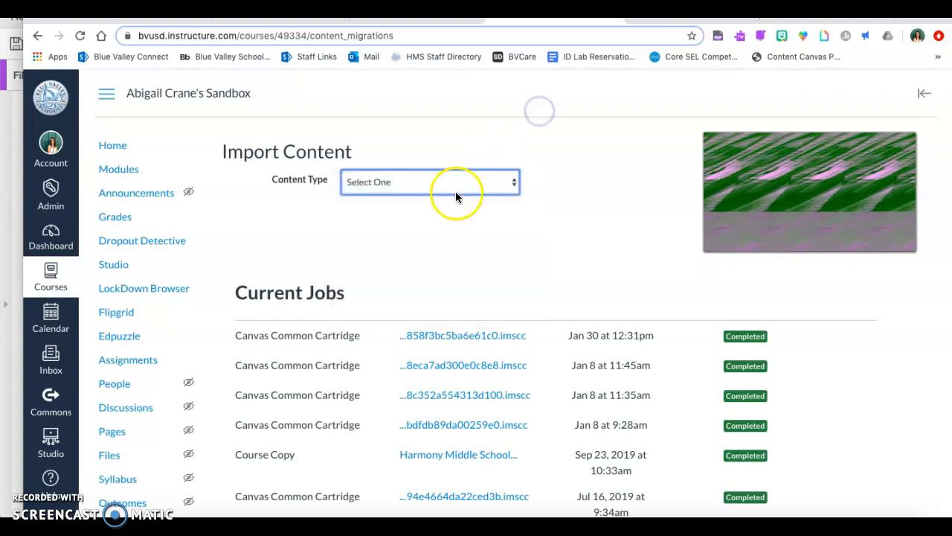
Set the import to Copy a Canvas Course with specific content, using "Harmony Middle All Grades" as the source course
left_click(455, 190)
left_click(452, 207)
left_click(441, 188)
left_click(444, 168)
left_click(346, 290)
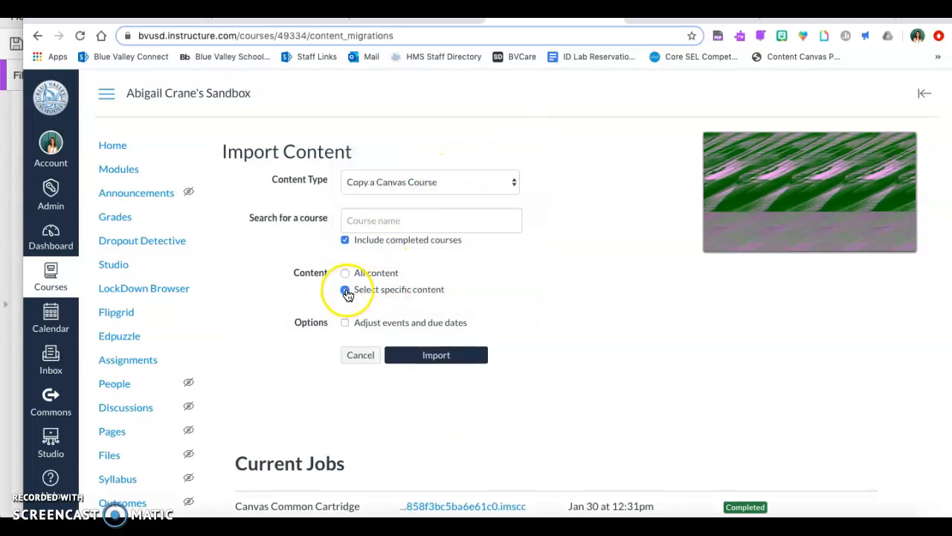
left_click(382, 223)
left_click(398, 220)
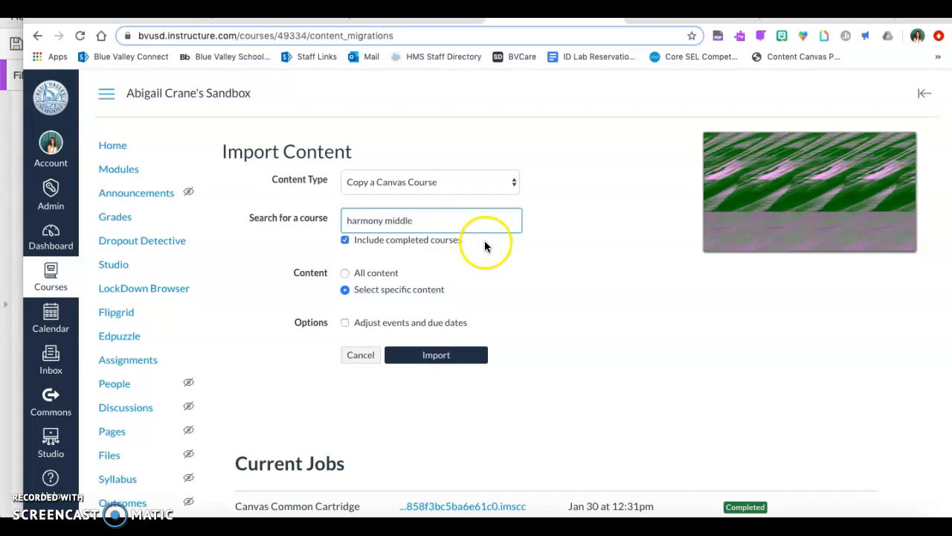
left_click(435, 245)
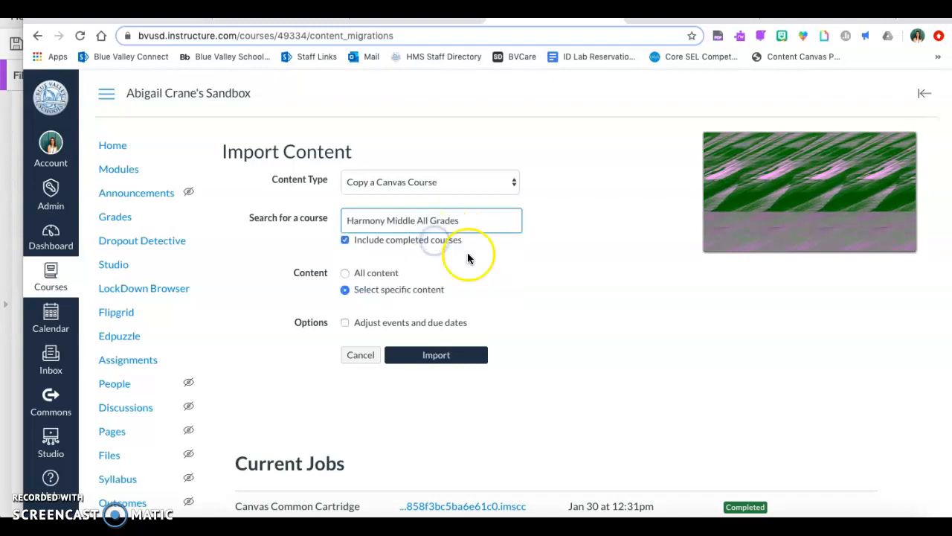
Enable Adjust events and due dates to view the date adjustment options, and turn it off again
scroll(476, 258, "down", 1)
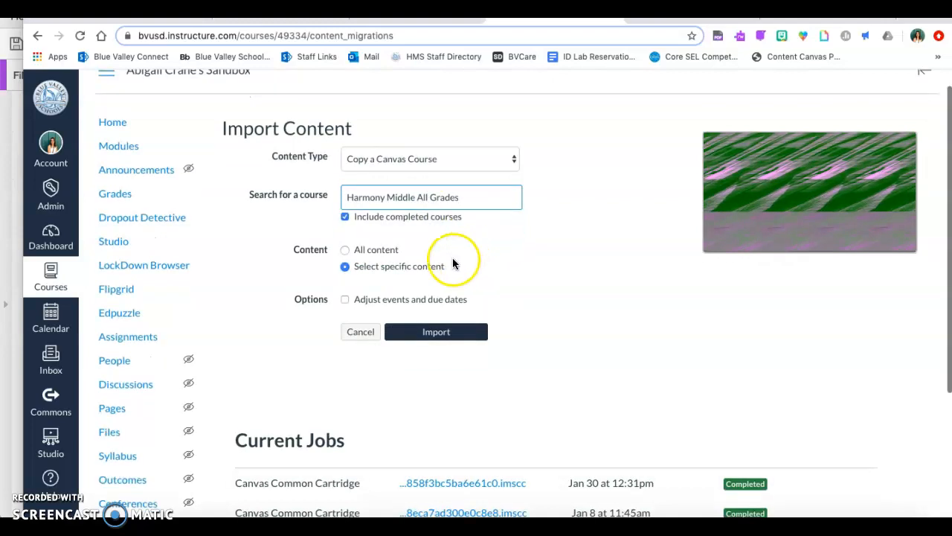
left_click(346, 299)
left_click(346, 300)
left_click(345, 300)
left_click(366, 383)
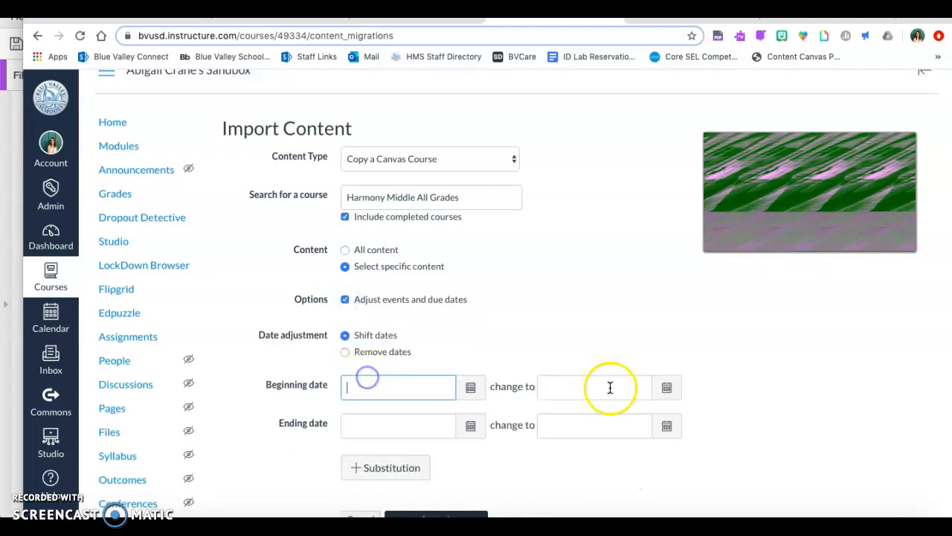
left_click(346, 300)
Start the course copy import and look over the current jobs list
left_click(437, 334)
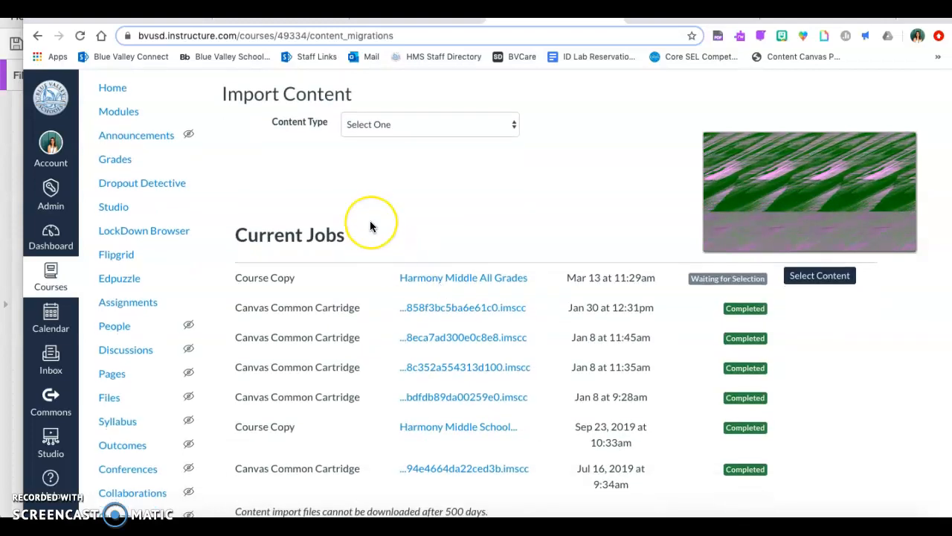
scroll(370, 220, "down", 1)
scroll(369, 221, "up", 3)
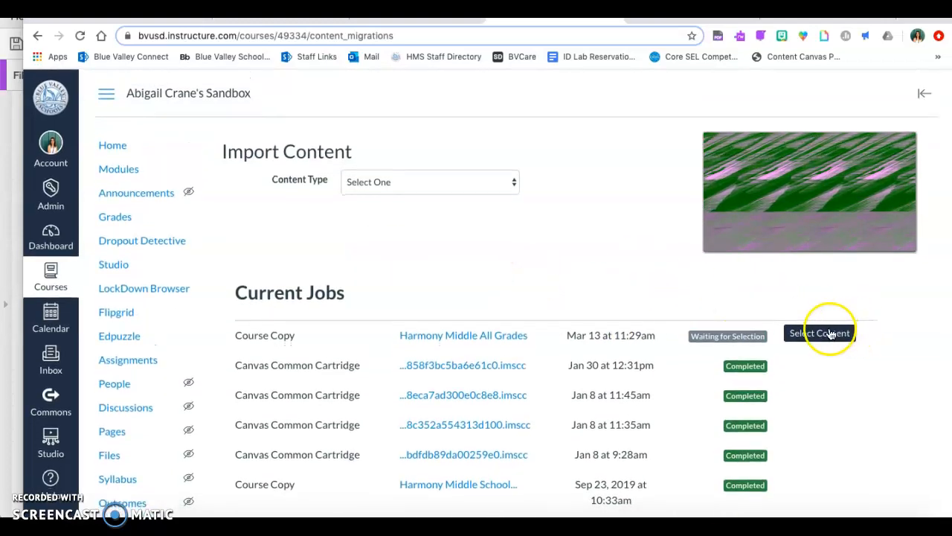
Open the content selection for the waiting Harmony Middle All Grades course copy and include Course Settings and Syllabus Body
left_click(824, 333)
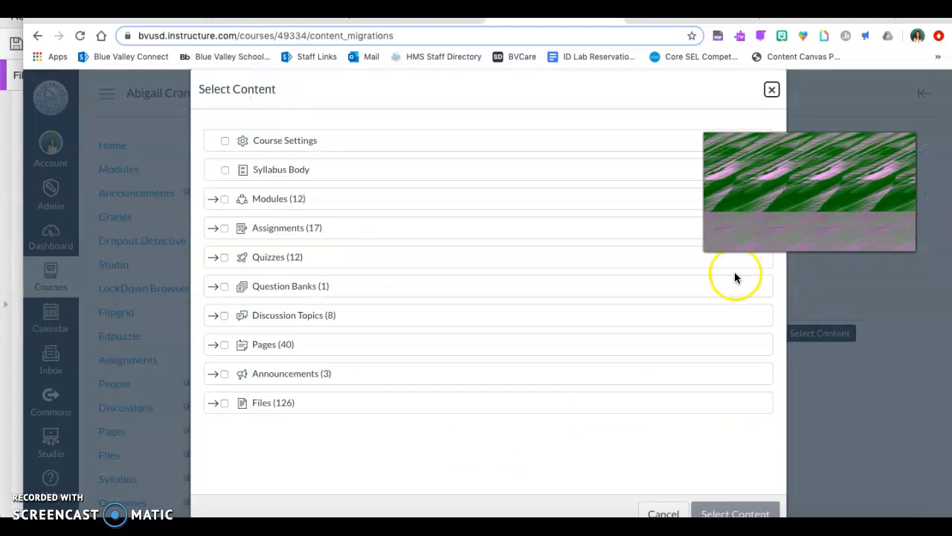
left_click(225, 145)
left_click(226, 169)
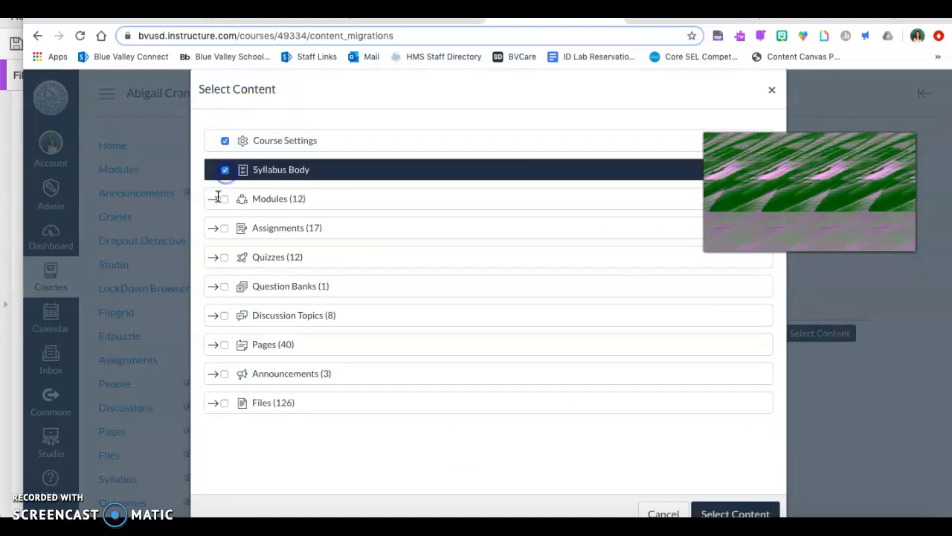
Expand Modules and include the Career Day 2019, Growth Mindset-8th grade and Responsible Use Agreement modules in the import
left_click(212, 200)
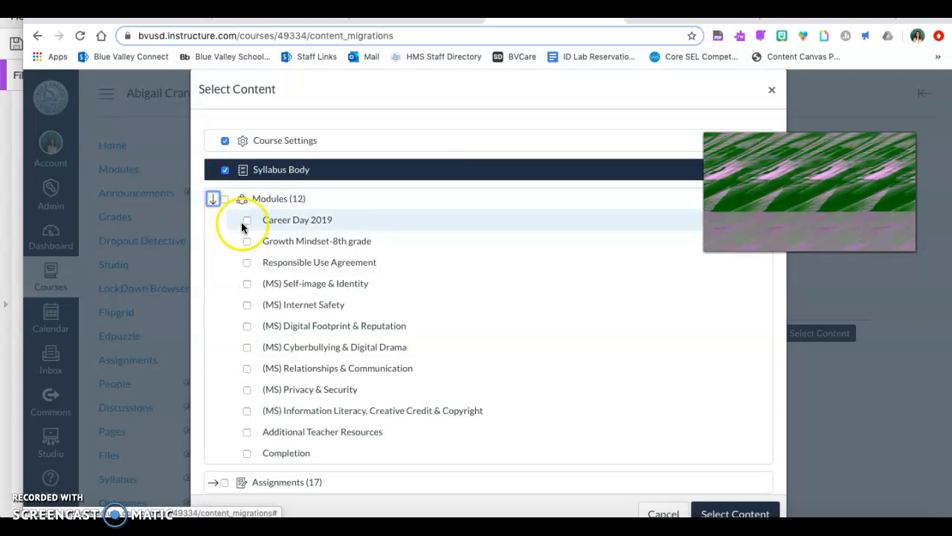
left_click(246, 220)
left_click(246, 241)
left_click(246, 262)
scroll(205, 322, "down", 5)
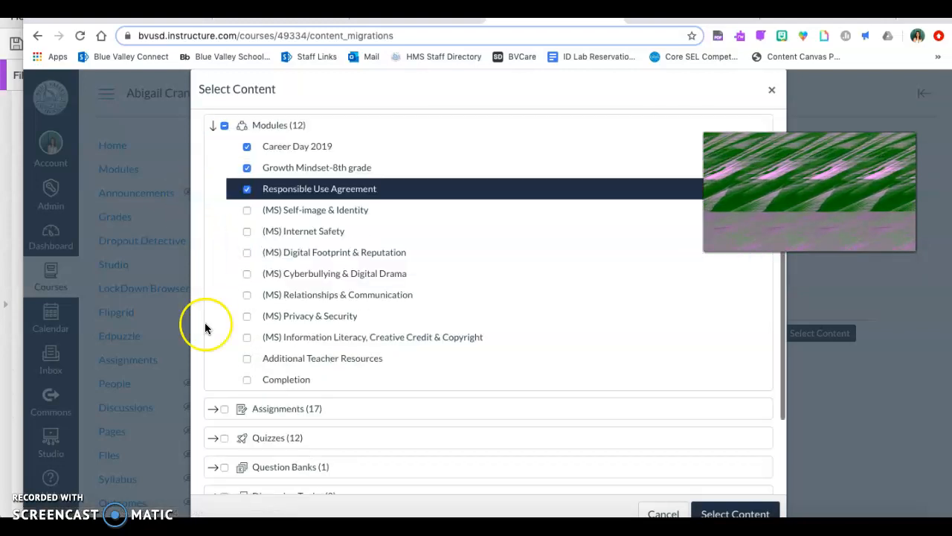
Expand Assignments and Quizzes to review the individual items available for import, and look back over the selected modules
left_click(213, 295)
scroll(212, 334, "down", 1)
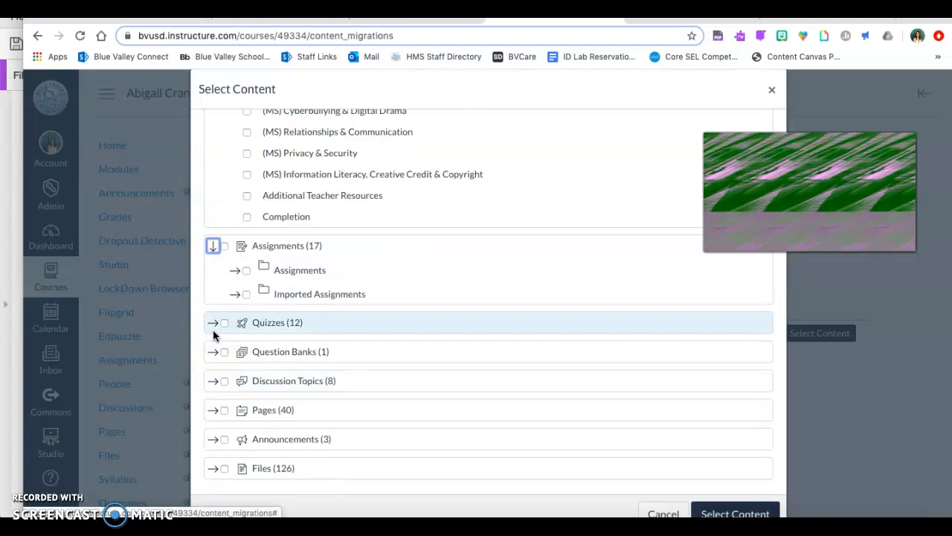
left_click(213, 325)
scroll(213, 362, "down", 5)
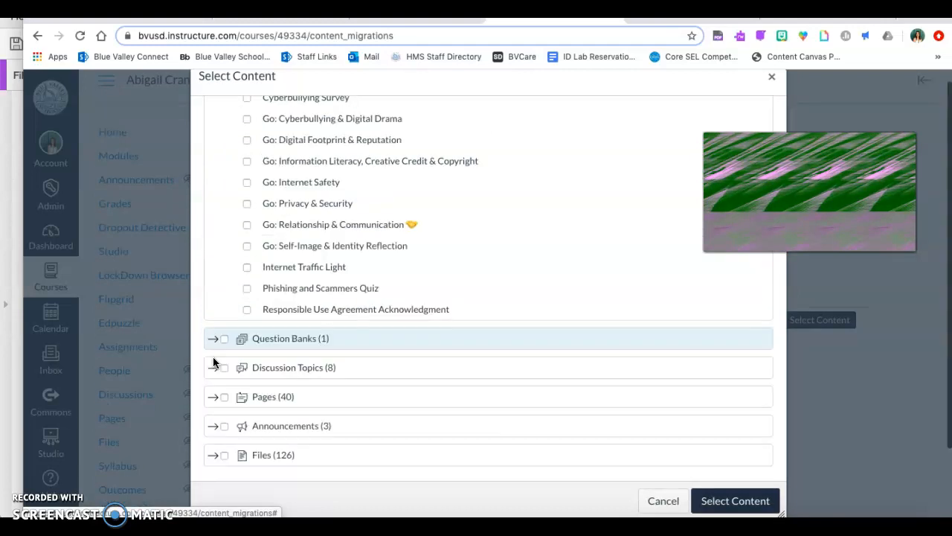
left_click(217, 371)
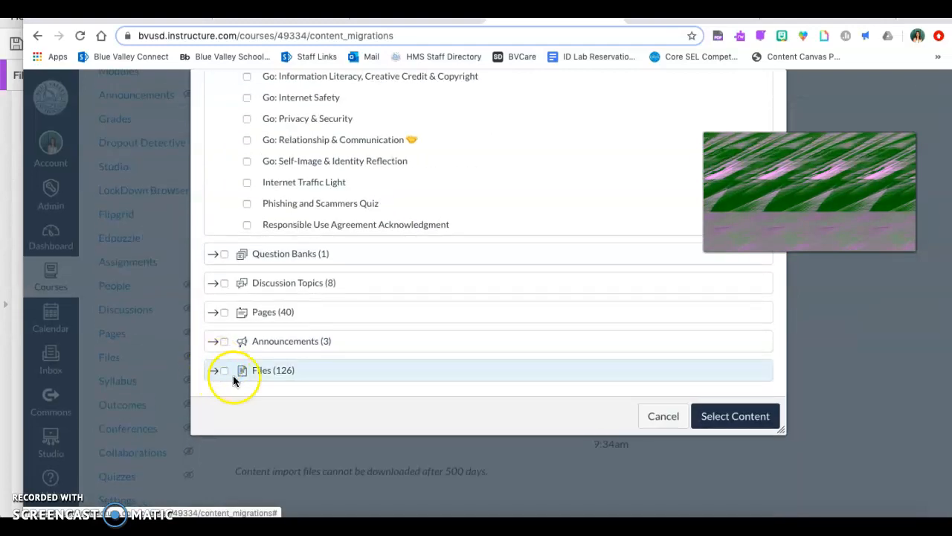
scroll(227, 376, "up", 10)
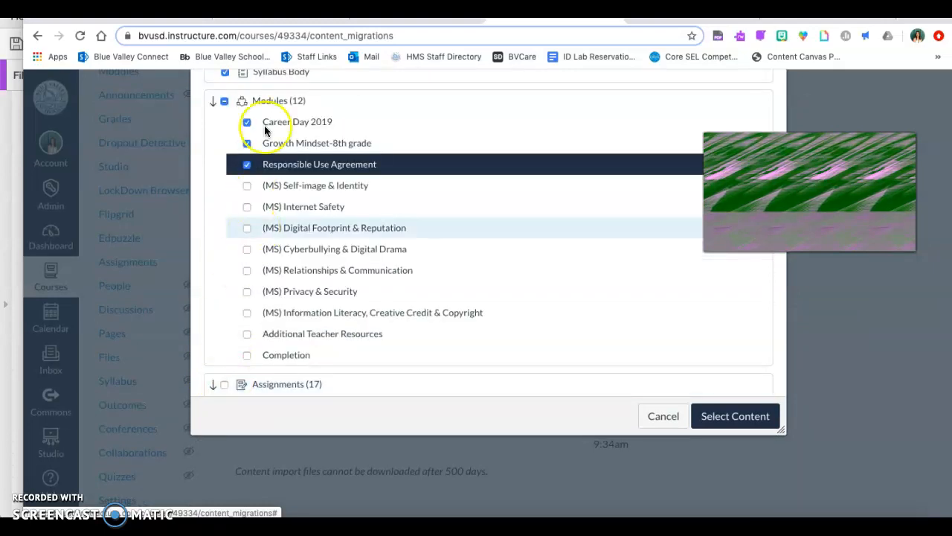
scroll(267, 120, "up", 2)
scroll(267, 121, "down", 2)
scroll(267, 122, "down", 10)
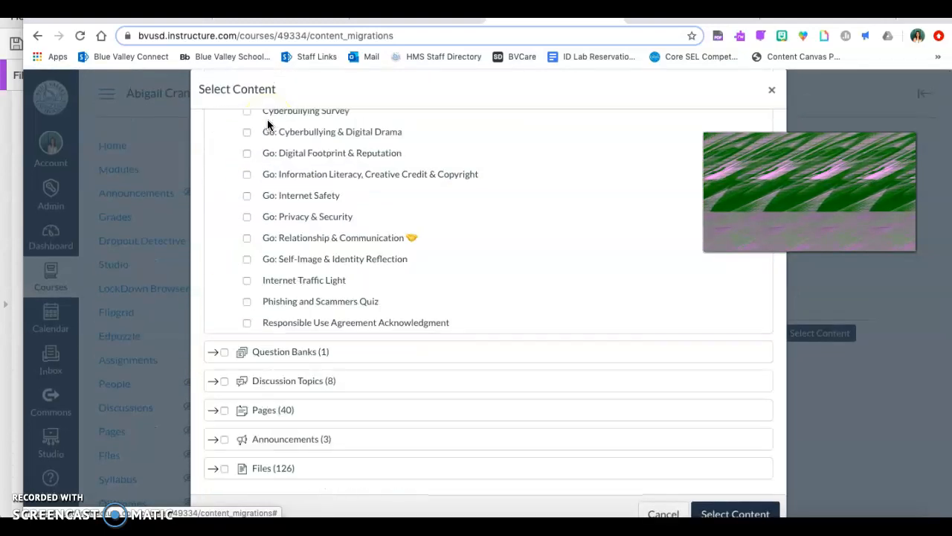
Expand the Pages category and look through the individual pages available for import
left_click(216, 372)
left_click(221, 375)
left_click(215, 398)
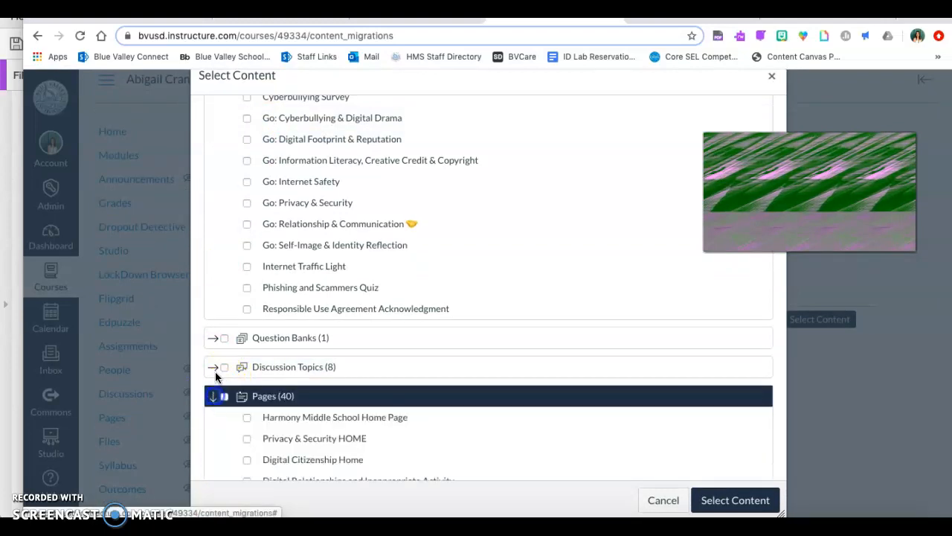
scroll(248, 308, "down", 4)
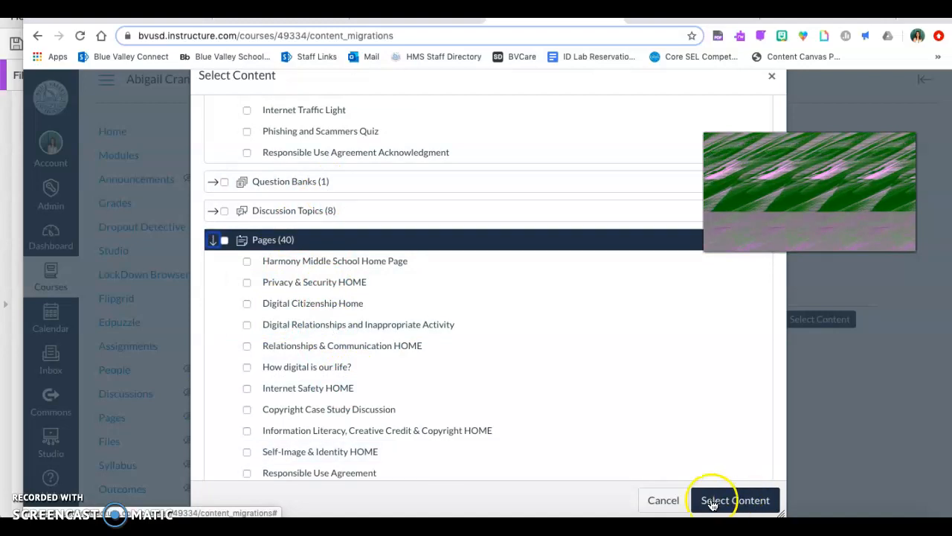
Switch to the Using Canvas for E-Learning presentation in Google Slides and show the "Canvas Support at Home" slide
left_click(415, 15)
left_click(117, 482)
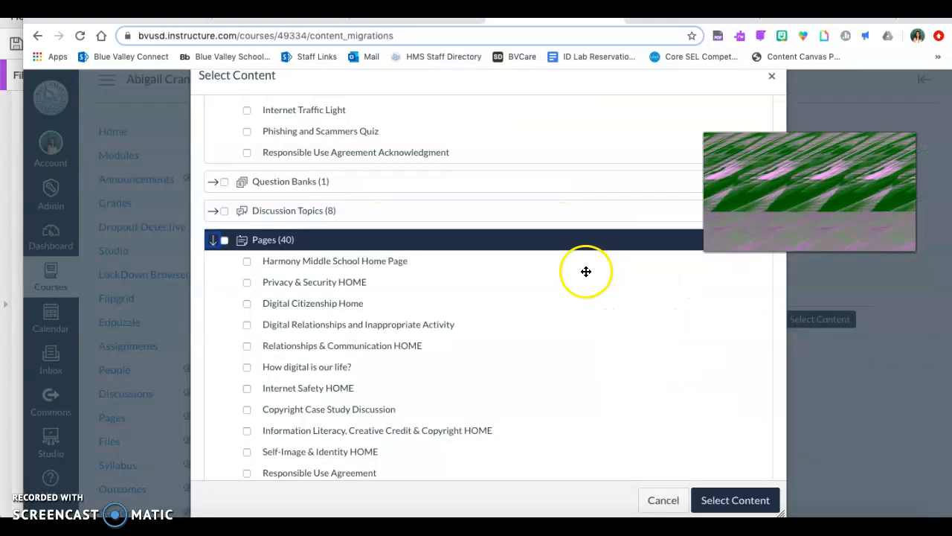
Return to Canvas, cancel the content selection, and open Help to review support options down to Chat with Canvas Support (Faculty)
left_click(661, 497)
left_click(51, 485)
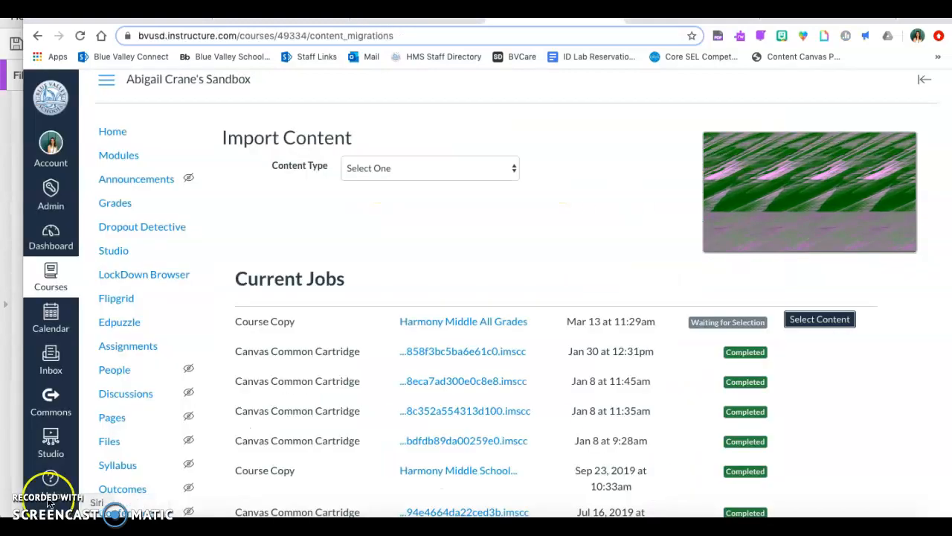
left_click(45, 465)
scroll(104, 370, "down", 1)
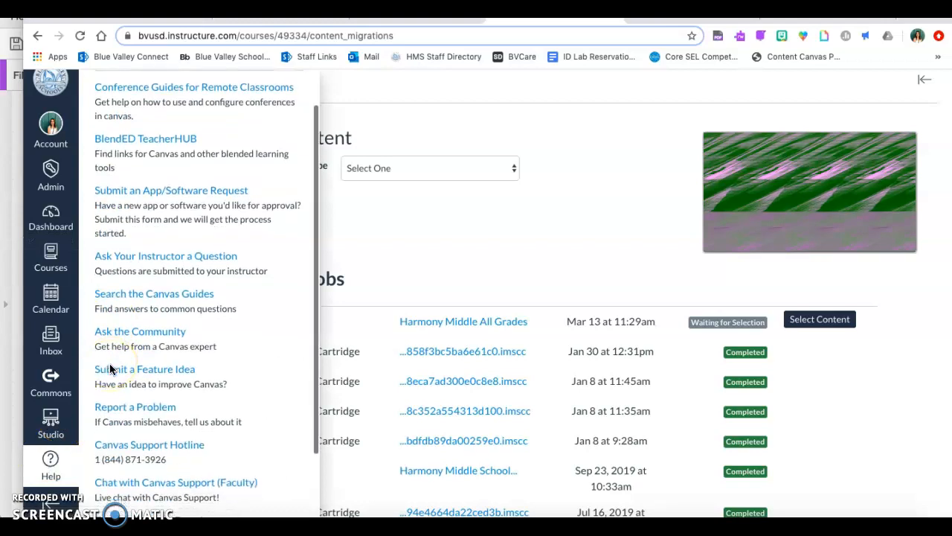
scroll(110, 369, "down", 2)
left_click(204, 406)
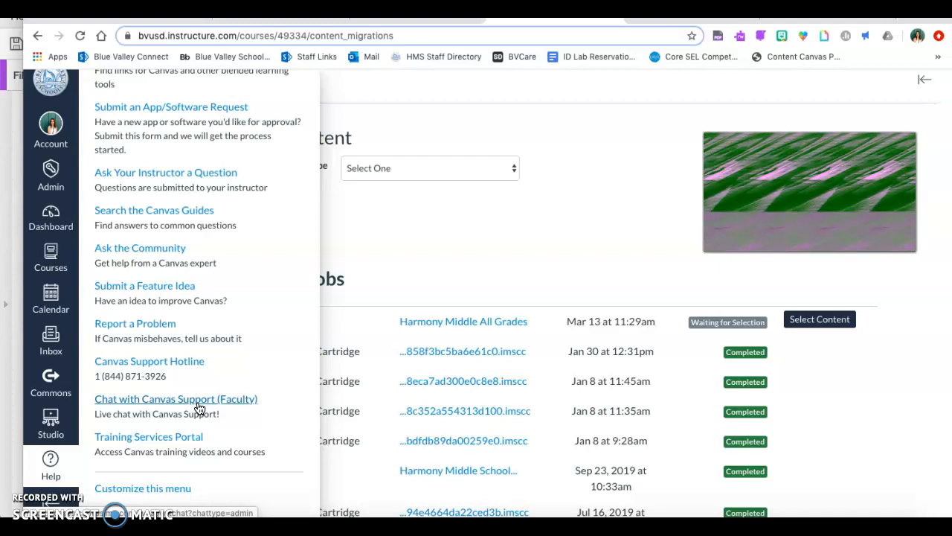
Switch back to the Google Slides presentation and show the "Going Beyond Canvas" slide
left_click(416, 19)
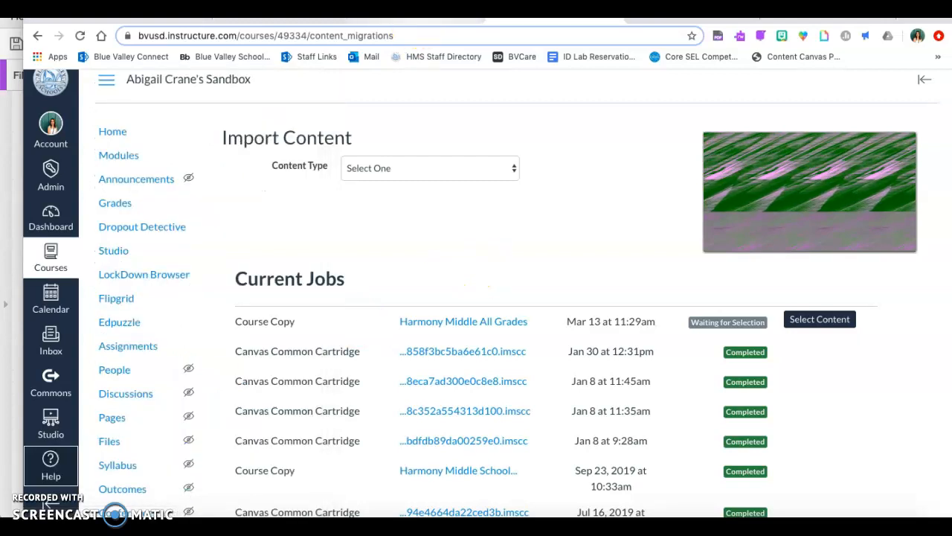
scroll(67, 308, "down", 3)
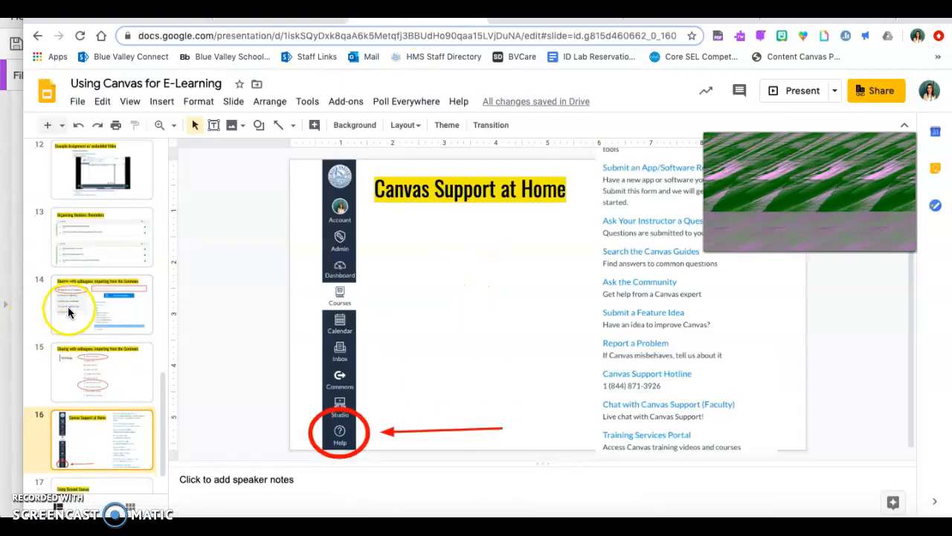
left_click(133, 469)
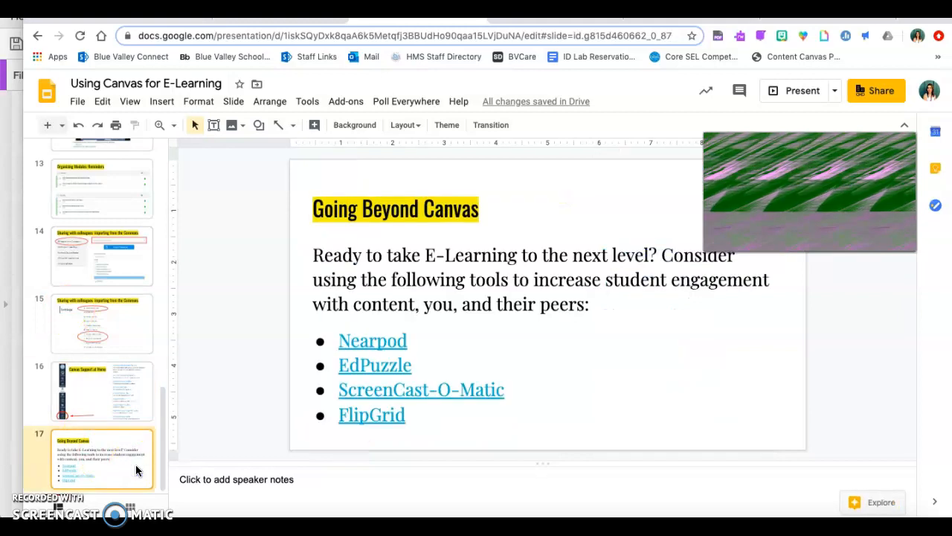